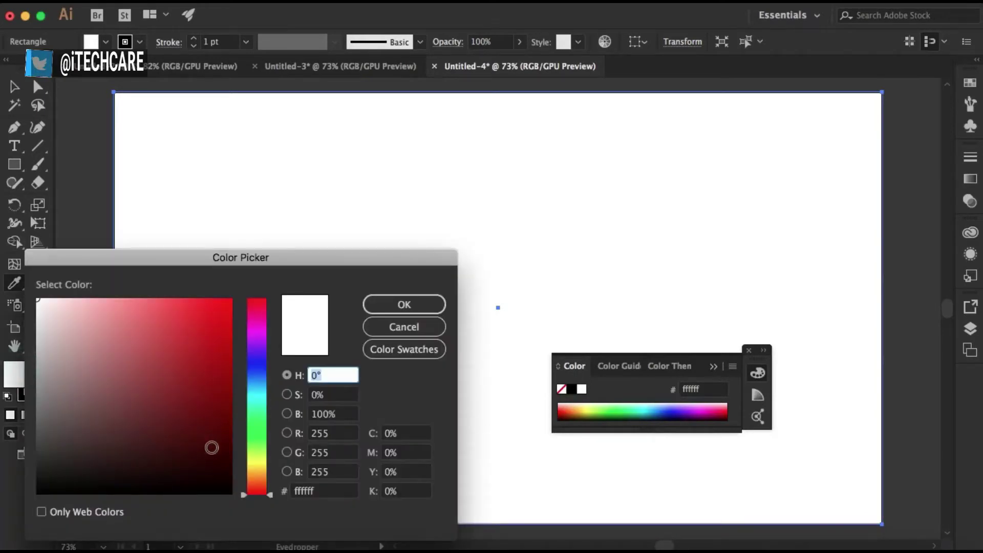
# - Fill the artboard-sized background rectangle with the dark red colour 2d0303
pyautogui.click(211, 456)
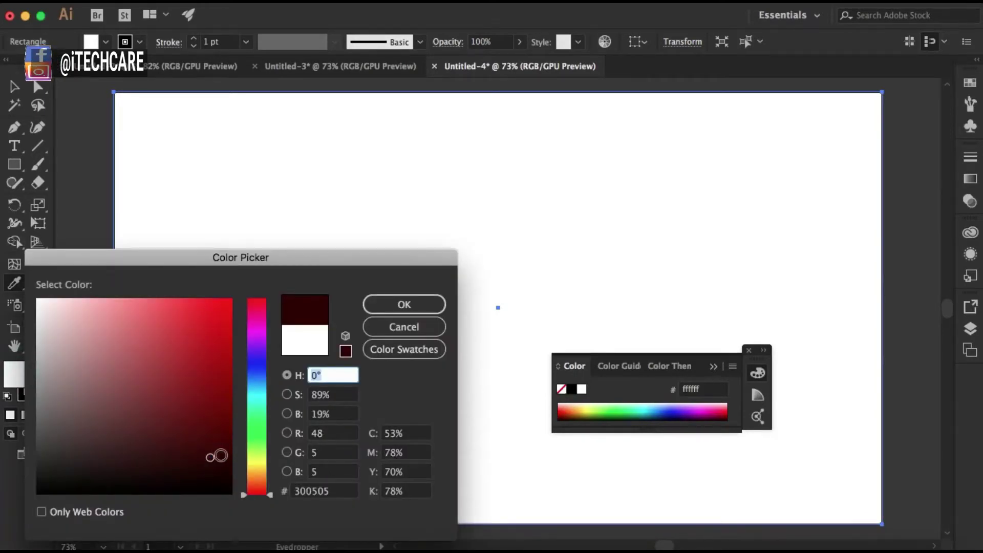
pyautogui.click(219, 461)
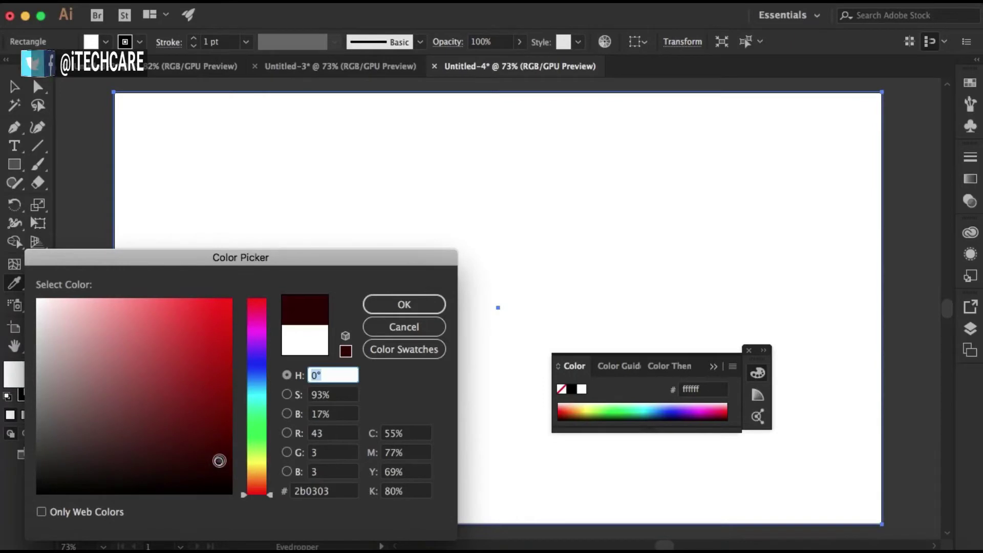
pyautogui.moveTo(220, 461); pyautogui.dragTo(219, 457)
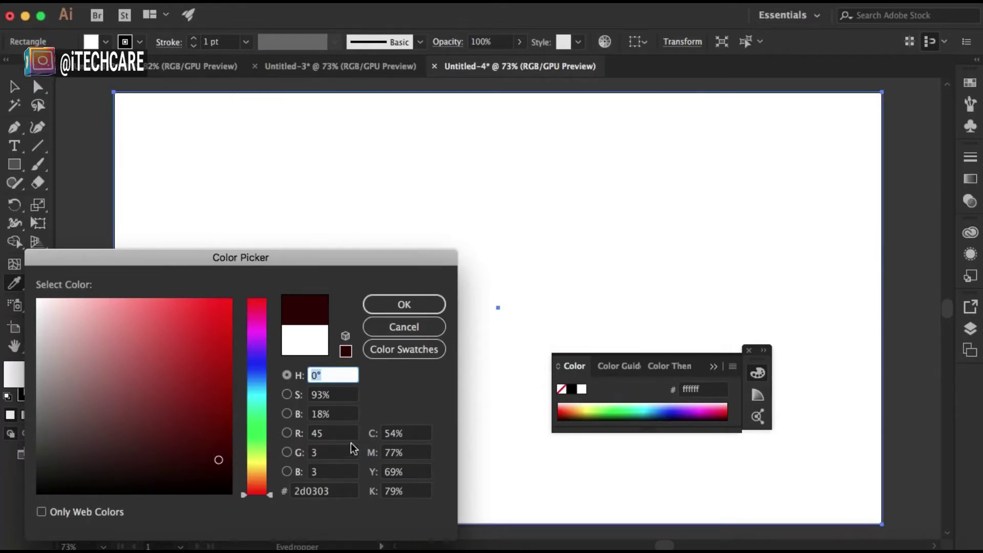
pyautogui.click(402, 305)
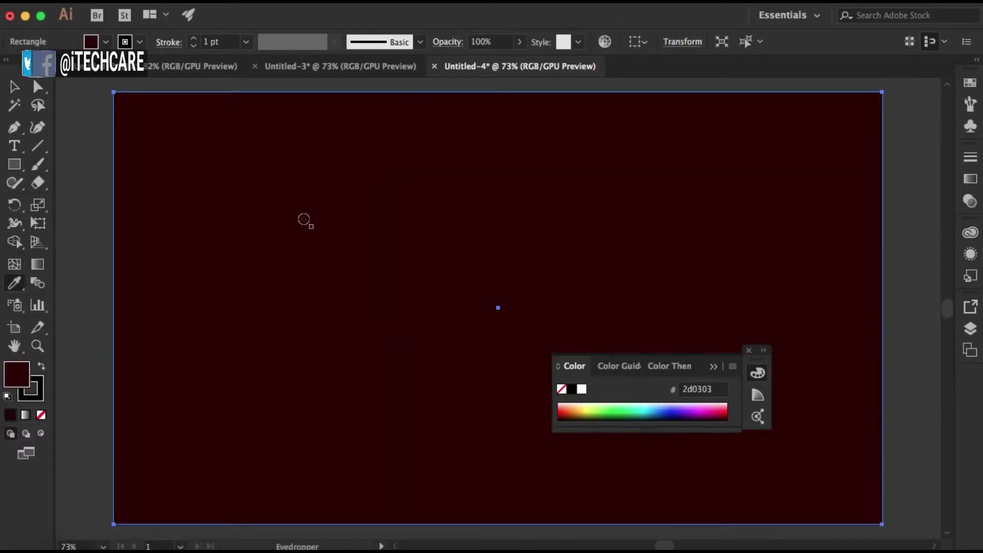
# - Lock the selected background rectangle and close the floating Color panel
pyautogui.click(209, 2)
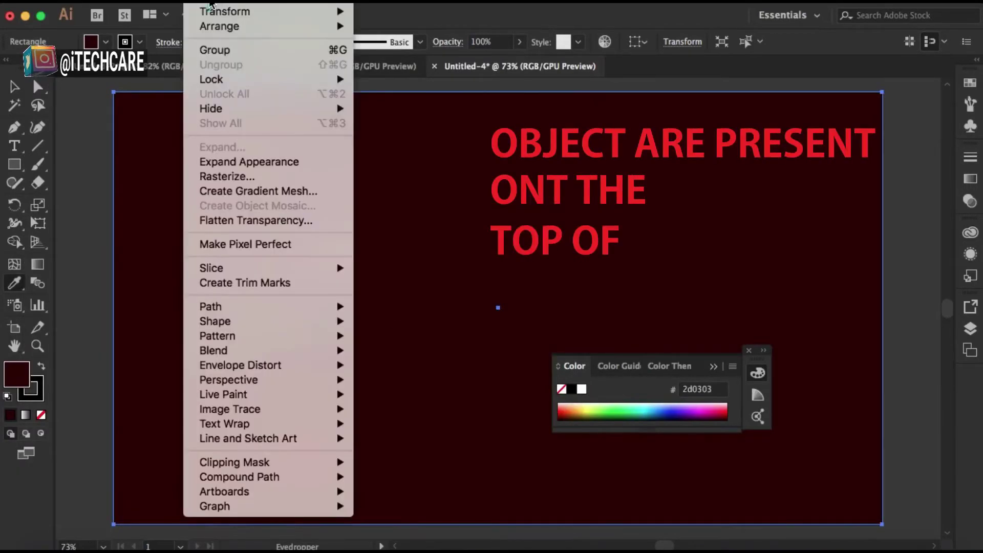
pyautogui.moveTo(226, 80)
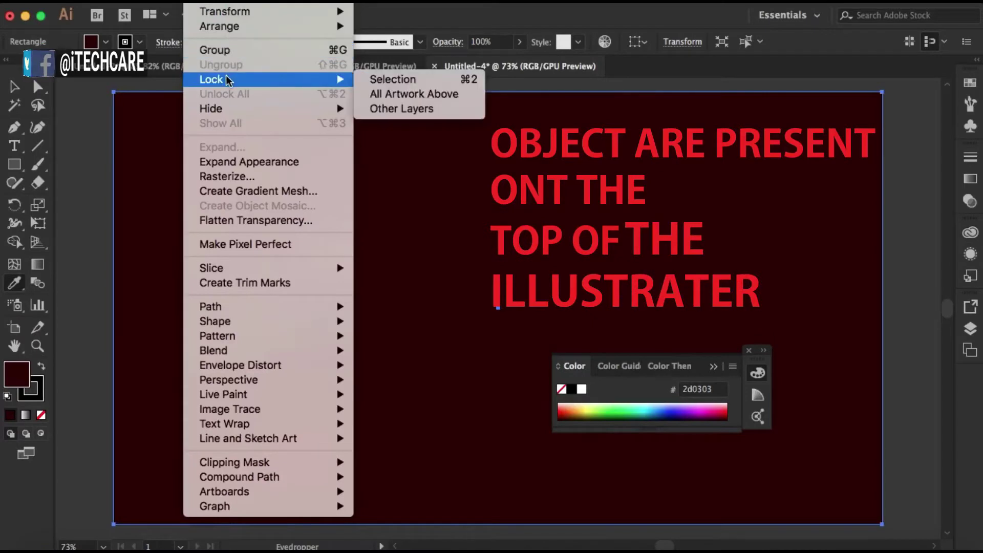
pyautogui.click(374, 81)
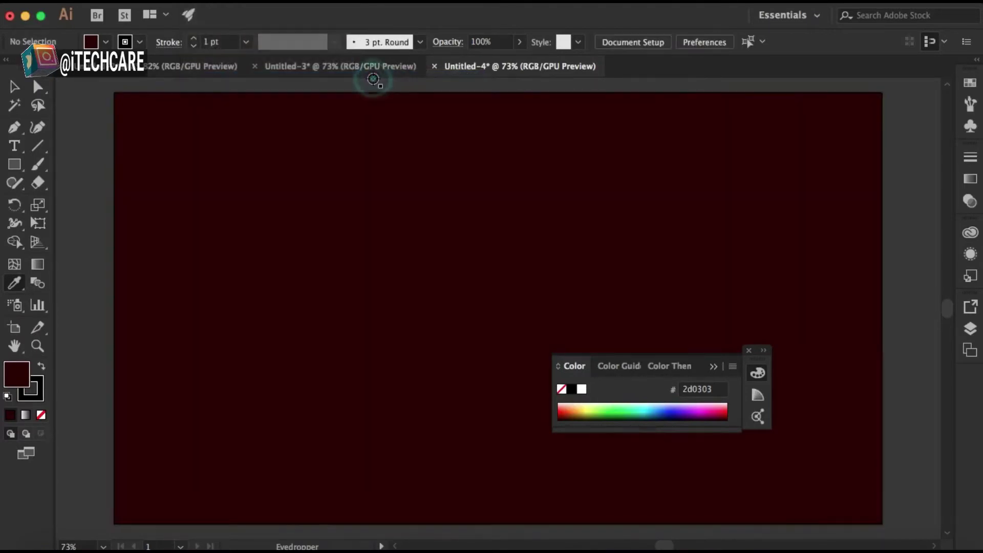
pyautogui.click(748, 350)
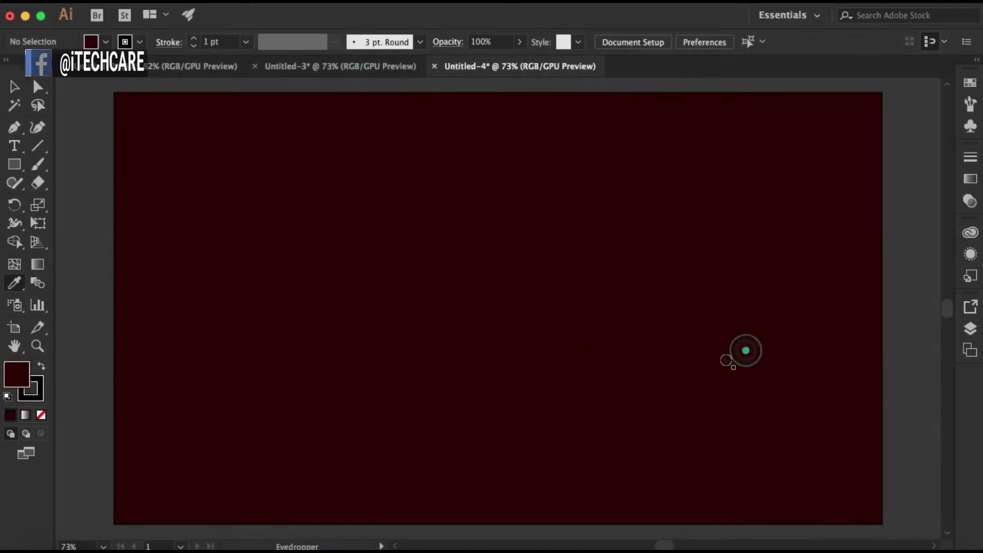
# - Create an area-type frame covering most of the artboard and delete its placeholder text
pyautogui.click(17, 152)
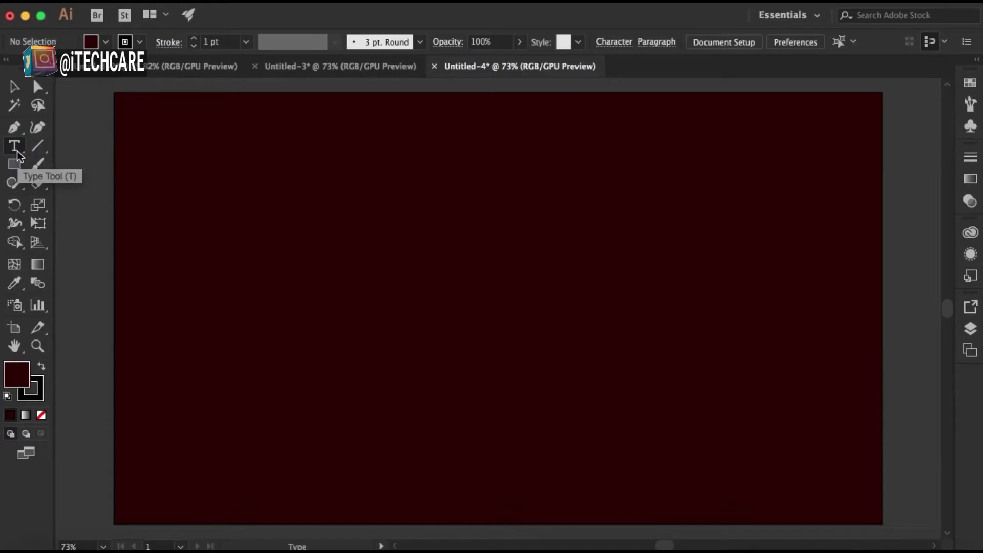
pyautogui.moveTo(169, 131); pyautogui.dragTo(806, 514)
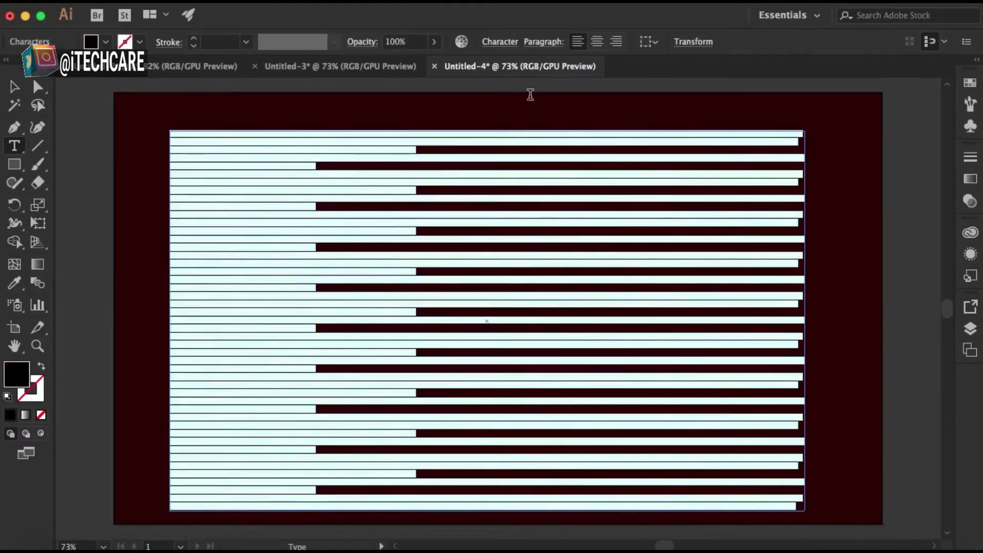
pyautogui.press('BackSpace')
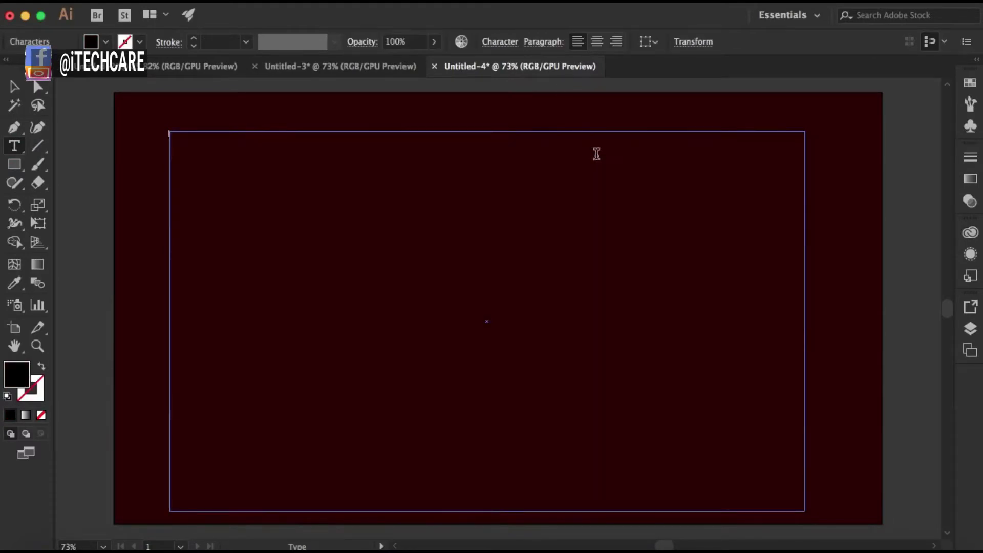
# - Set the font size to 400 pt and enter the letter A in the text frame
pyautogui.click(508, 49)
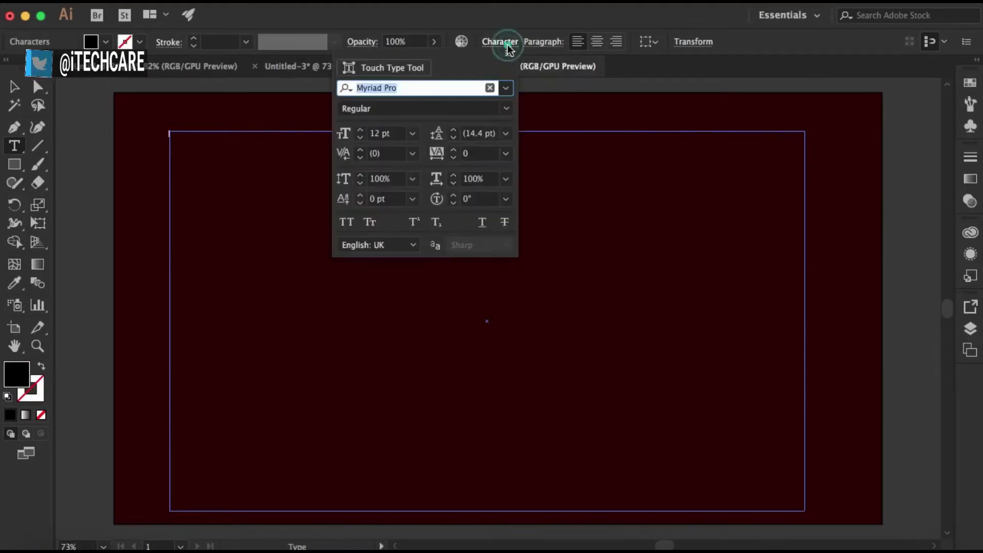
pyautogui.click(378, 134)
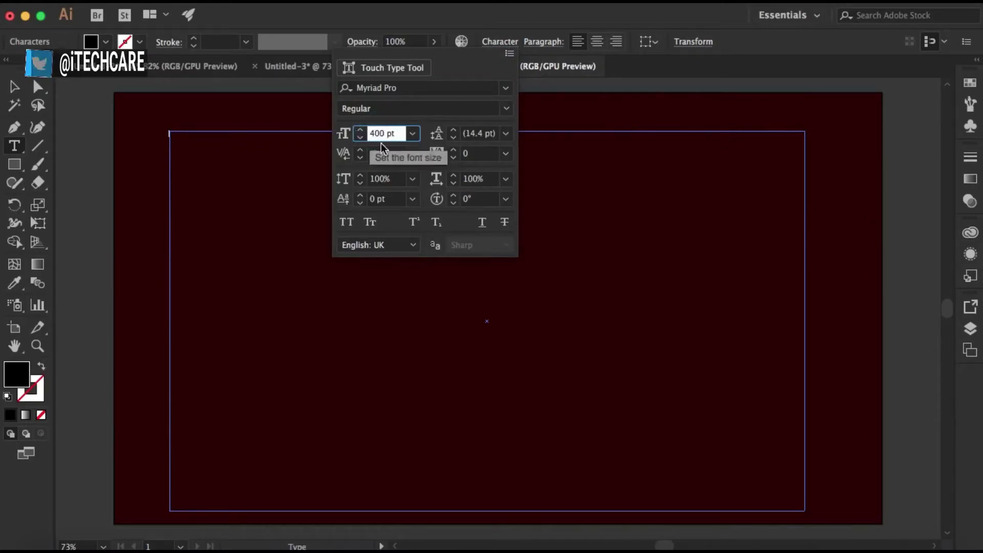
pyautogui.click(411, 87)
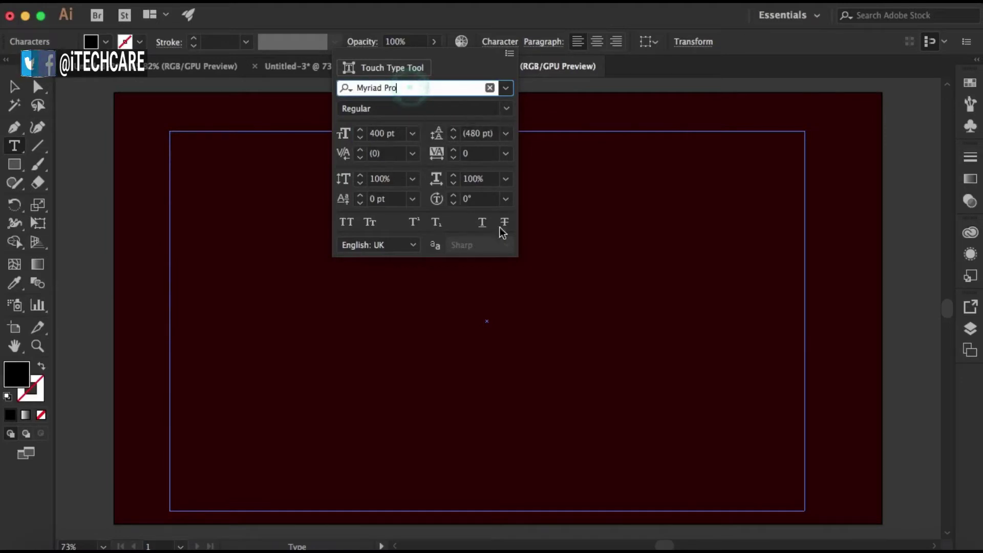
pyautogui.click(543, 250)
pyautogui.click(542, 251)
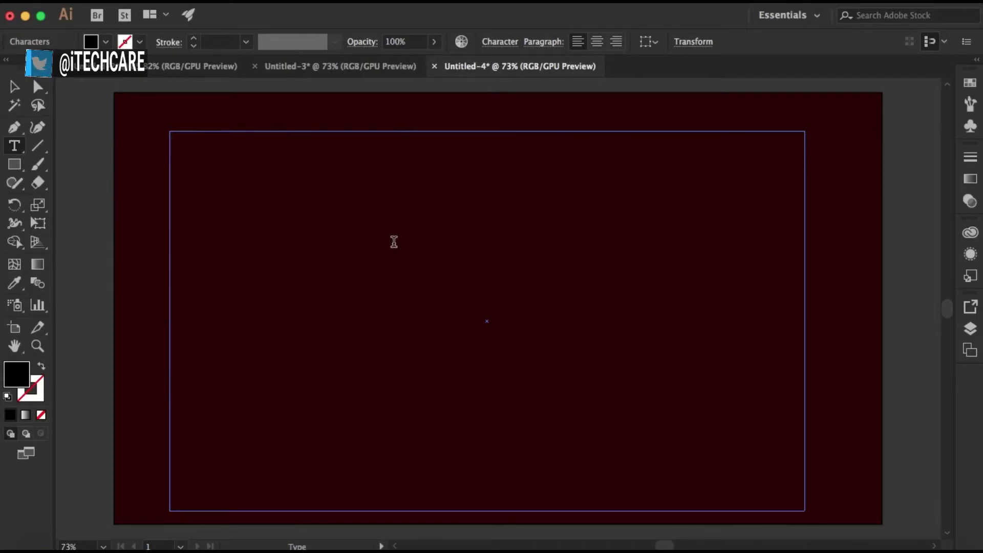
pyautogui.write('A')
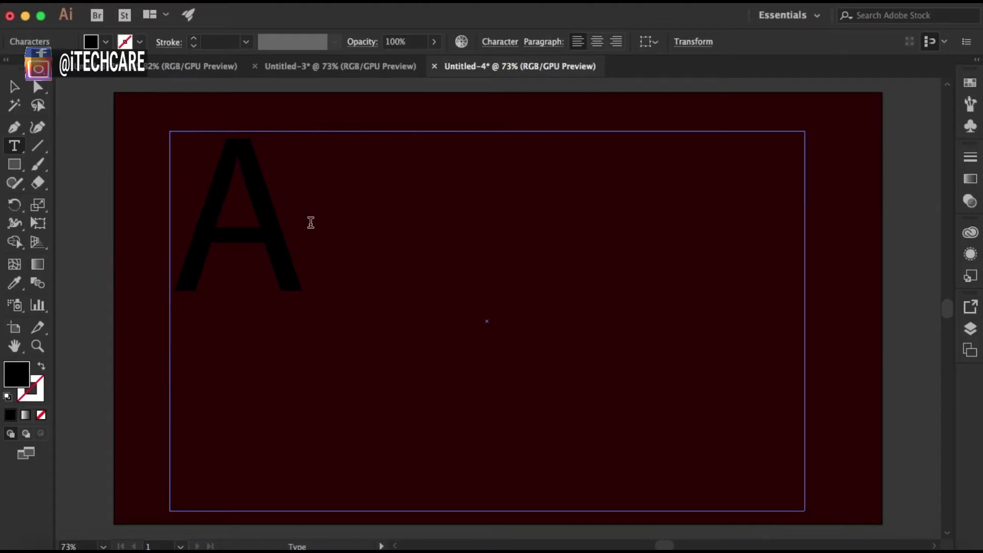
# - Change the font of the letter A to Arial Bold
pyautogui.moveTo(236, 215); pyautogui.dragTo(308, 219)
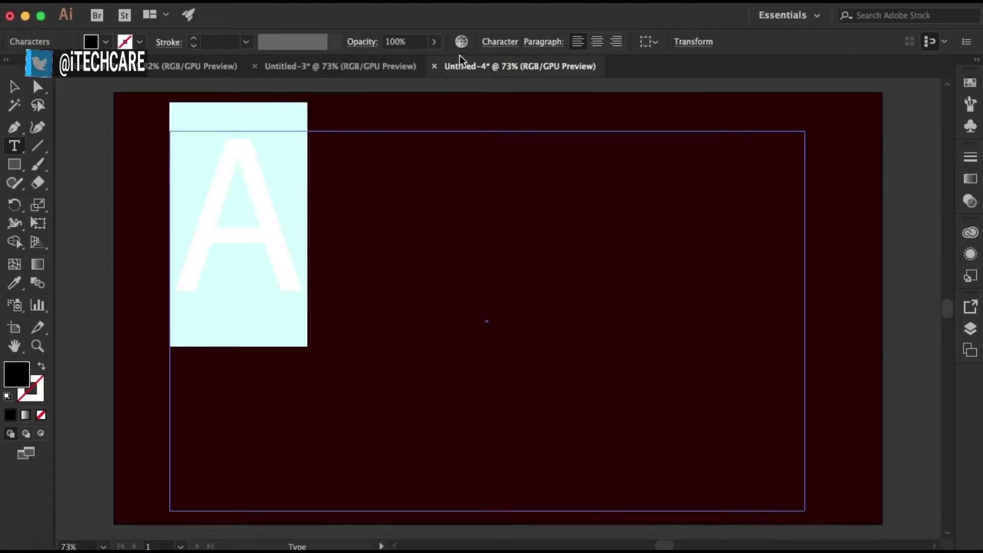
pyautogui.click(506, 42)
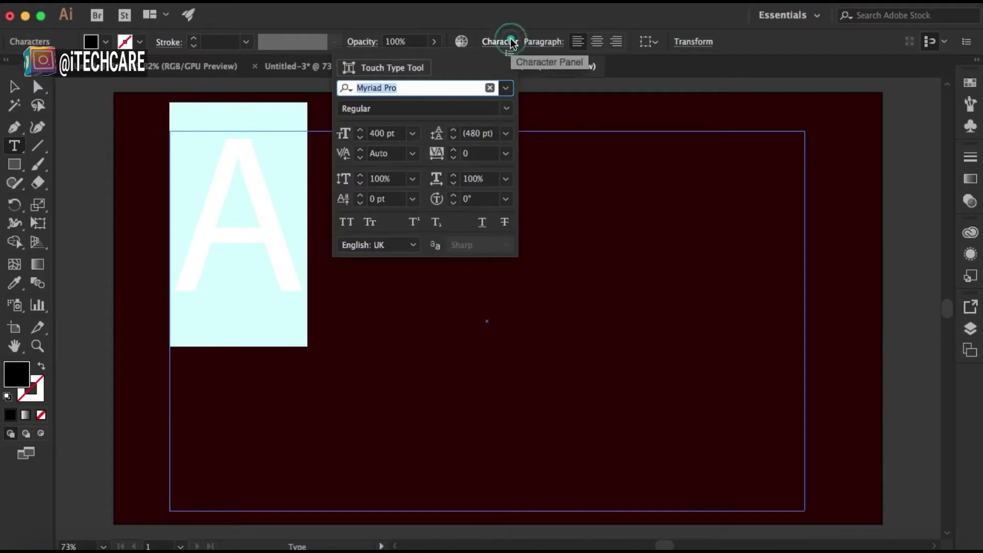
pyautogui.click(429, 90)
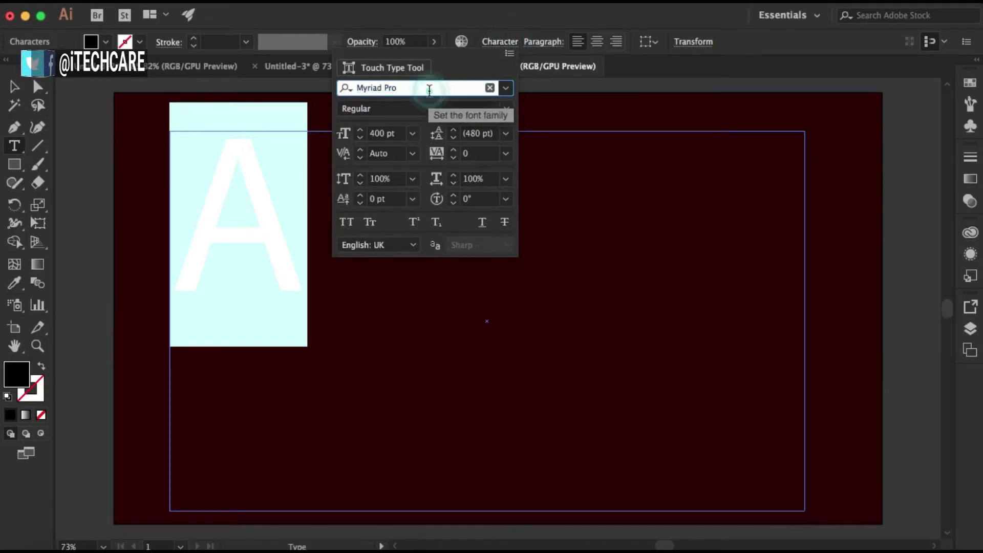
pyautogui.moveTo(420, 88); pyautogui.dragTo(357, 88)
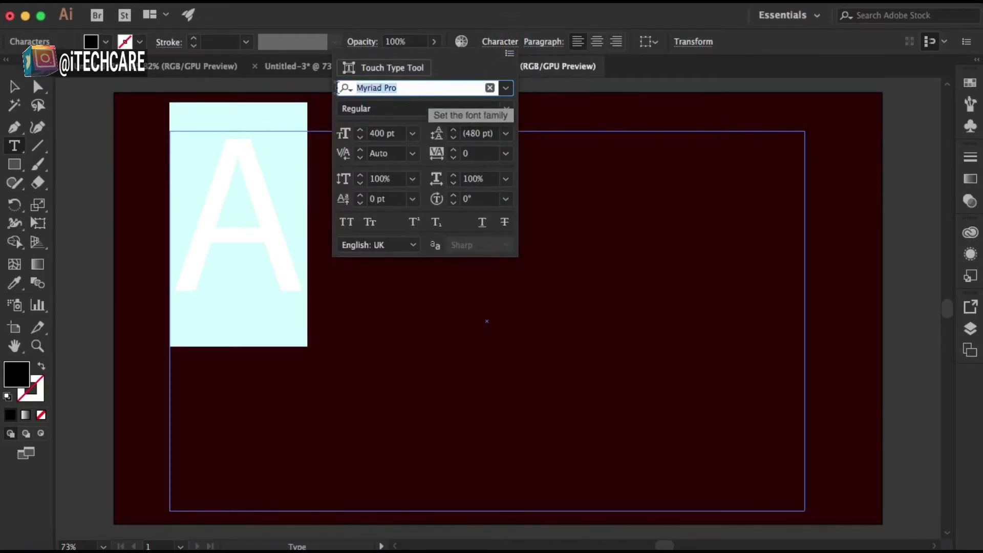
pyautogui.click(506, 89)
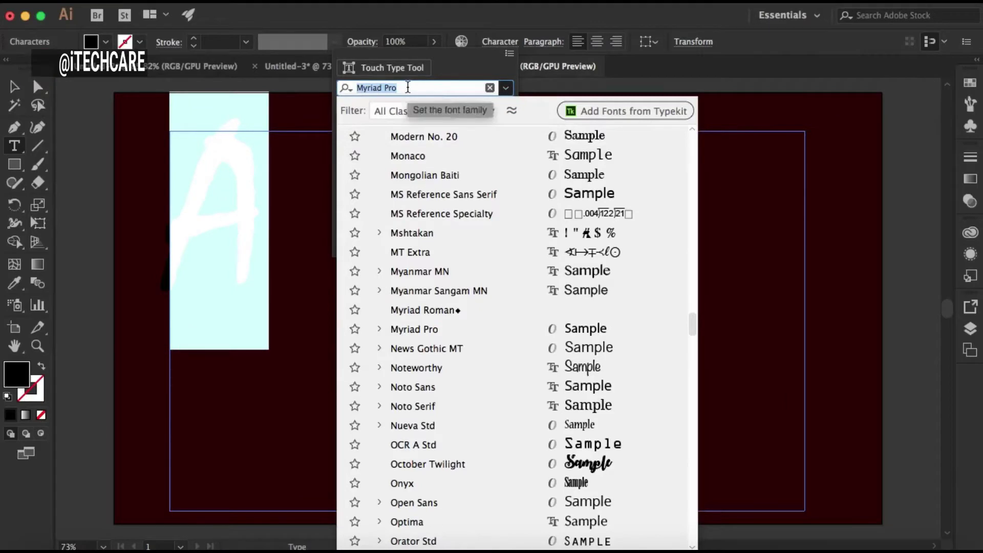
pyautogui.write('A')
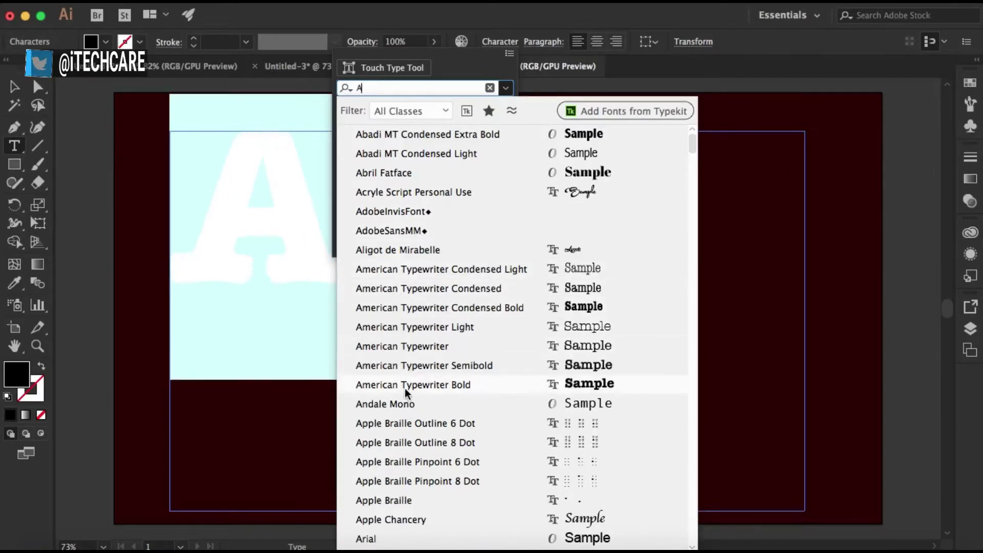
pyautogui.scroll(-3, 417, 502)
pyautogui.scroll(-1, 416, 502)
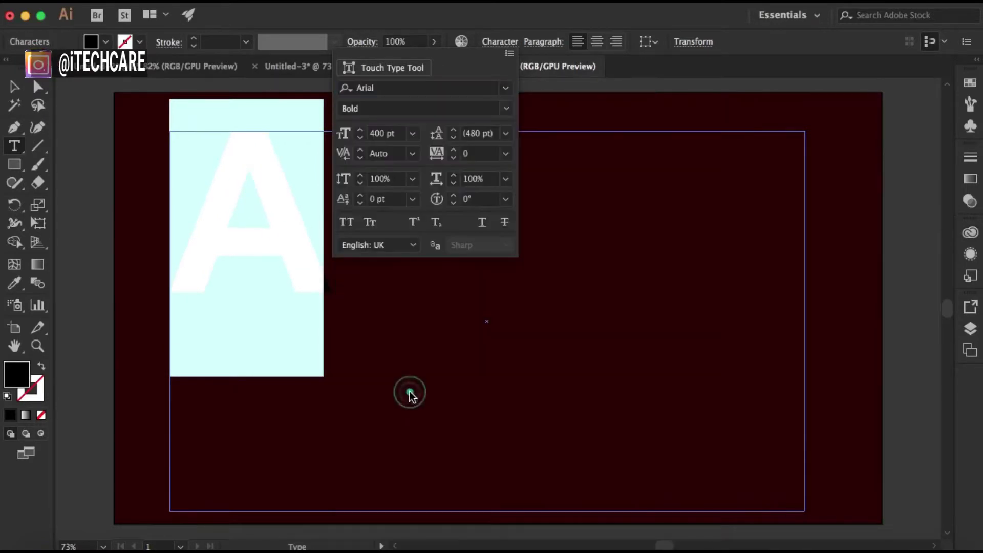
pyautogui.click(410, 391)
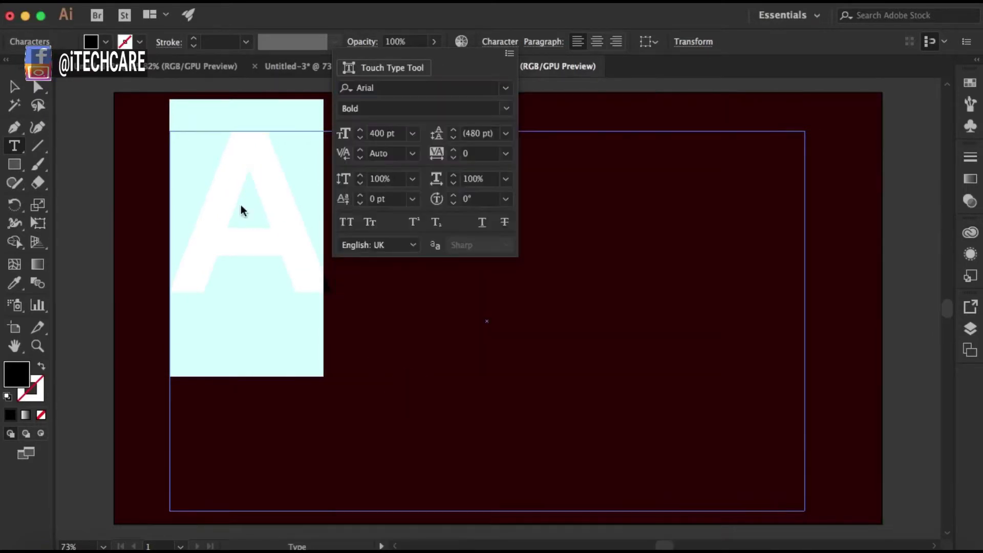
pyautogui.click(315, 296)
pyautogui.click(358, 237)
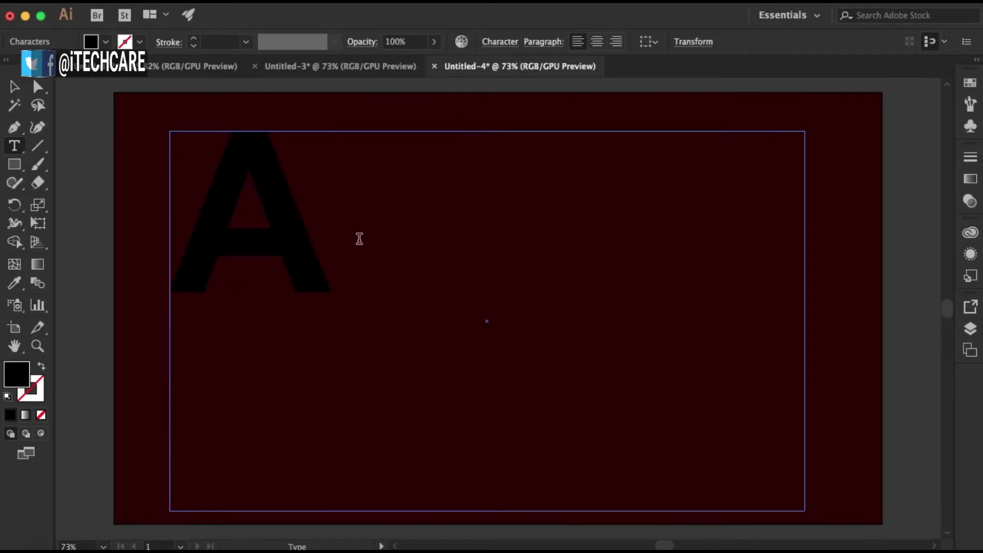
# - Convert the text object with the letter A to outlines
pyautogui.press('Escape')
pyautogui.rightClick(266, 224)
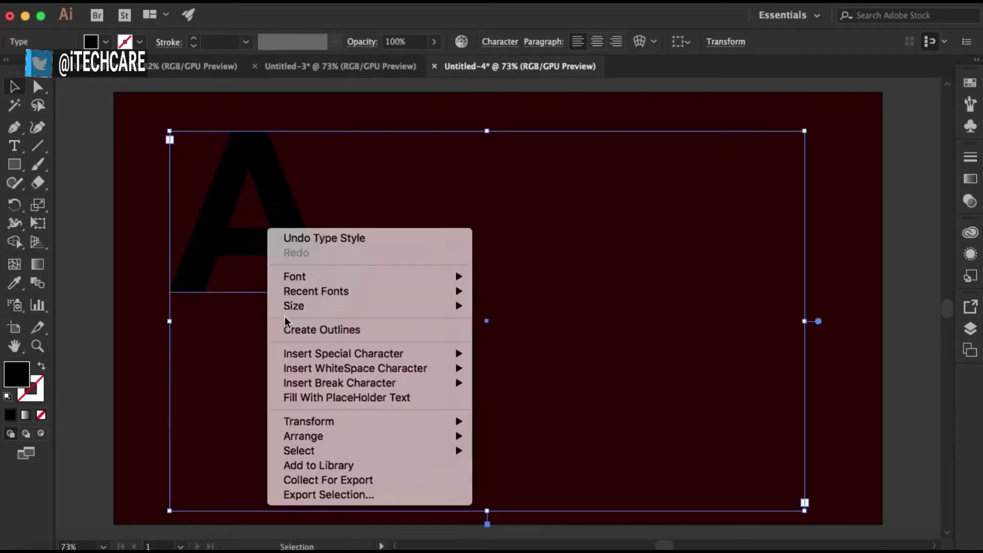
pyautogui.click(316, 329)
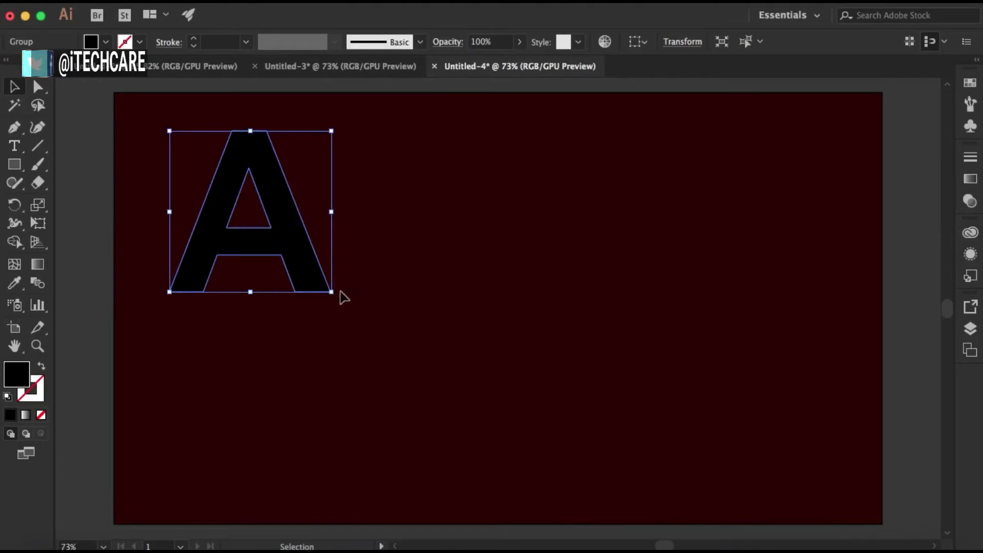
# - Enlarge the outlined letter A and move it near the middle of the artboard
pyautogui.moveTo(332, 292); pyautogui.dragTo(433, 362)
pyautogui.moveTo(340, 241); pyautogui.dragTo(559, 244)
pyautogui.moveTo(664, 143); pyautogui.dragTo(656, 146)
pyautogui.moveTo(571, 253); pyautogui.dragTo(579, 274)
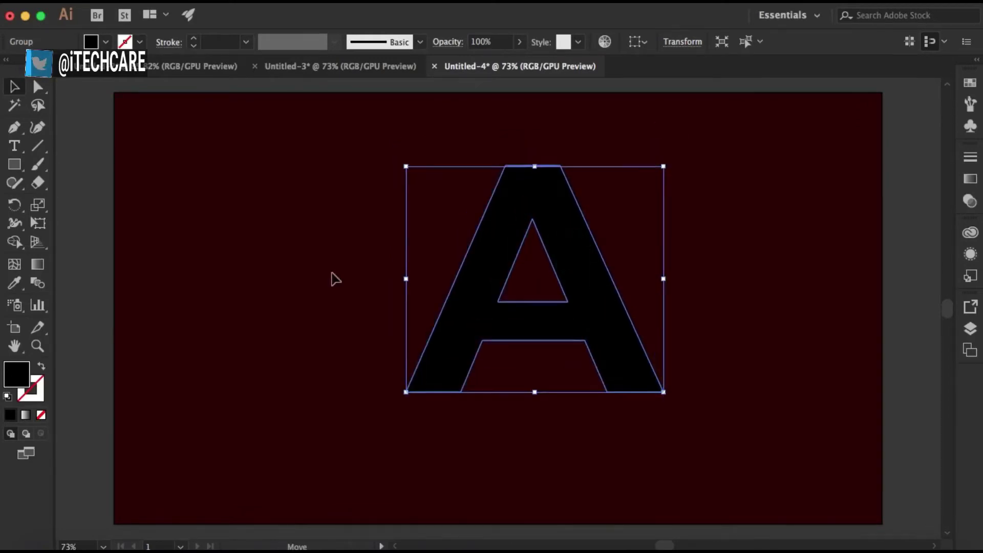
# - Fill the outlined letter A with the red colour 9b0707
pyautogui.click(14, 283)
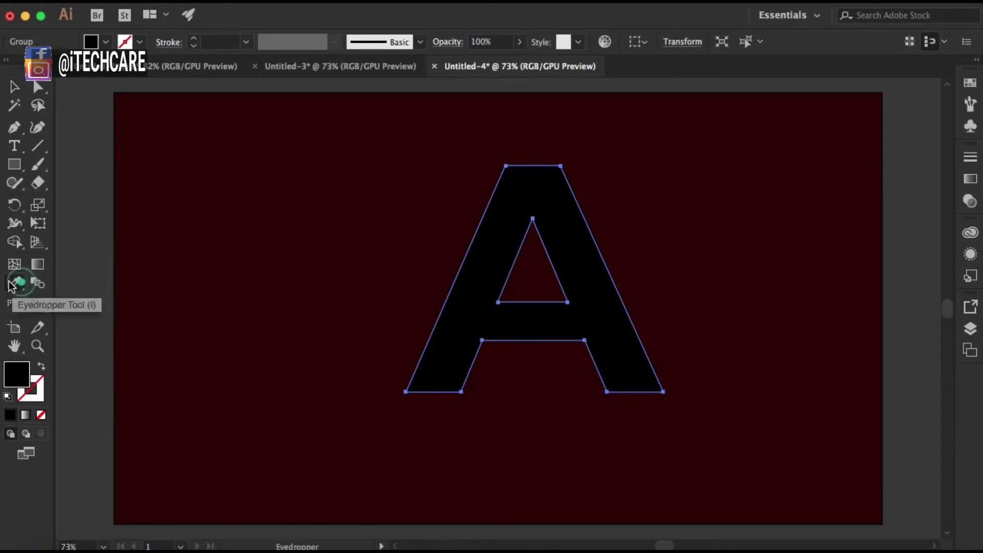
pyautogui.doubleClick(19, 380)
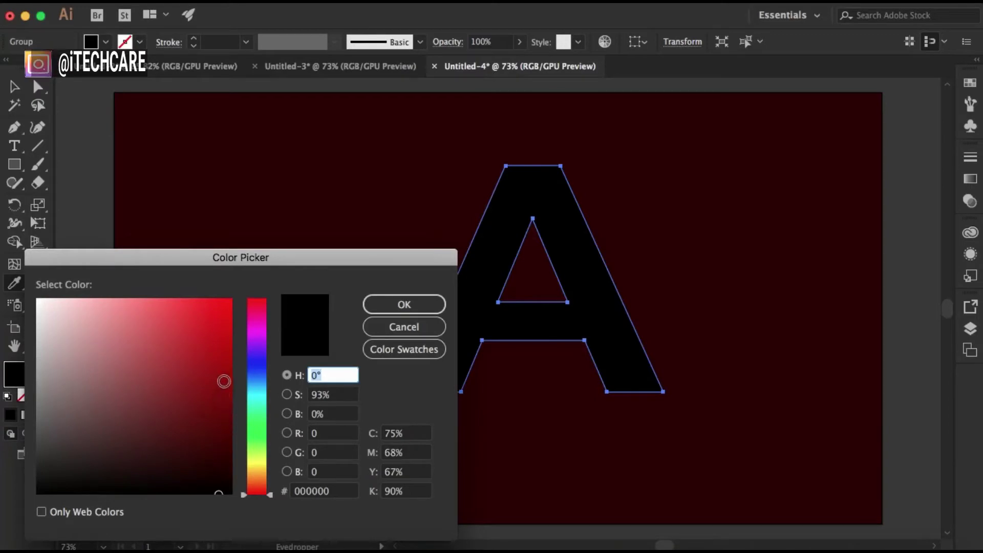
pyautogui.click(223, 380)
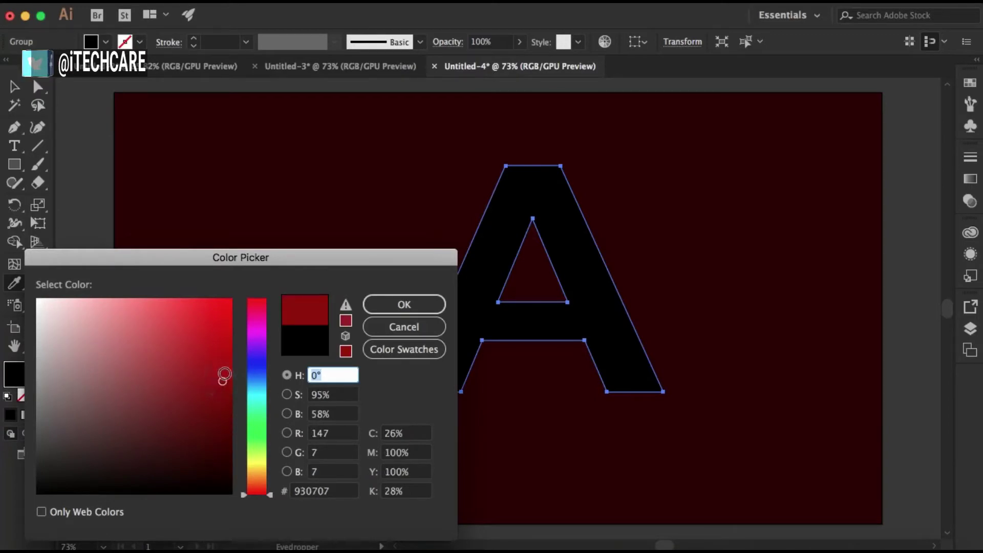
pyautogui.click(224, 377)
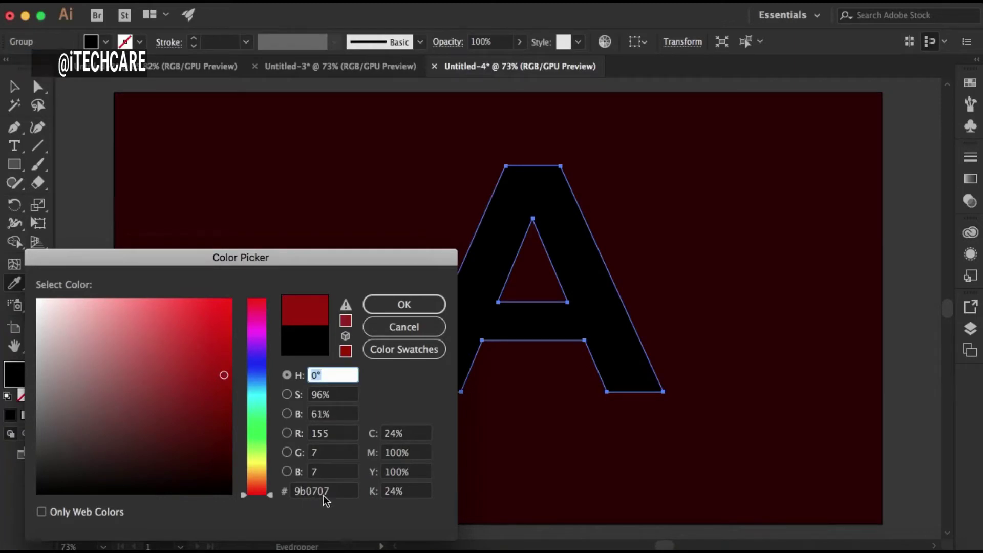
pyautogui.click(423, 312)
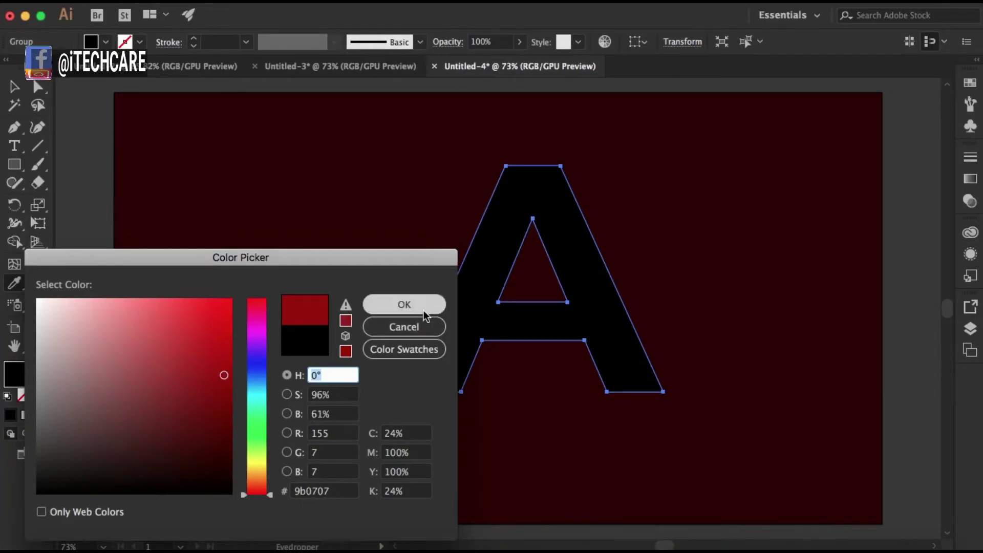
pyautogui.click(422, 309)
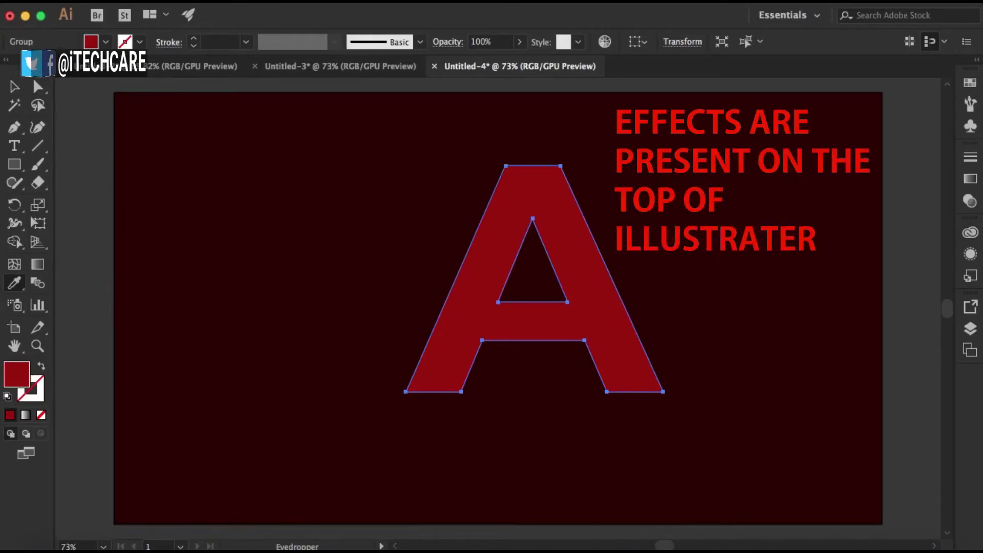
# - Start a 3D Extrude & Bevel effect on the letter A with an extrude depth of 575 pt
pyautogui.click(343, 3)
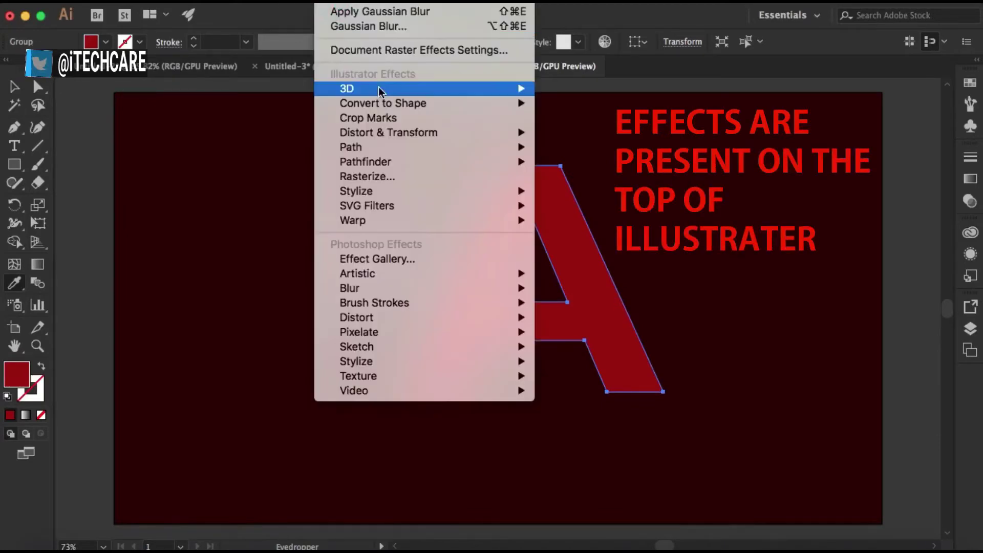
pyautogui.moveTo(379, 88)
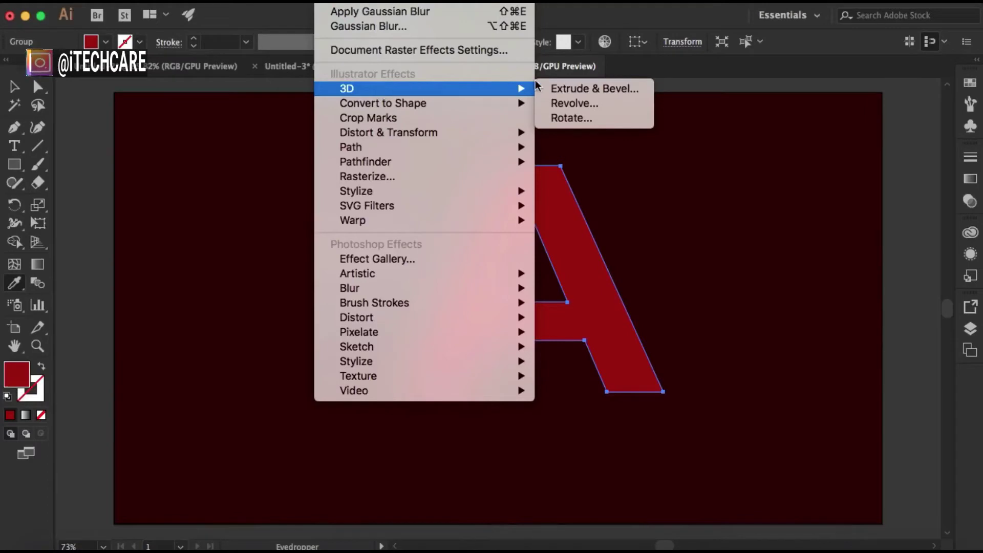
pyautogui.click(568, 89)
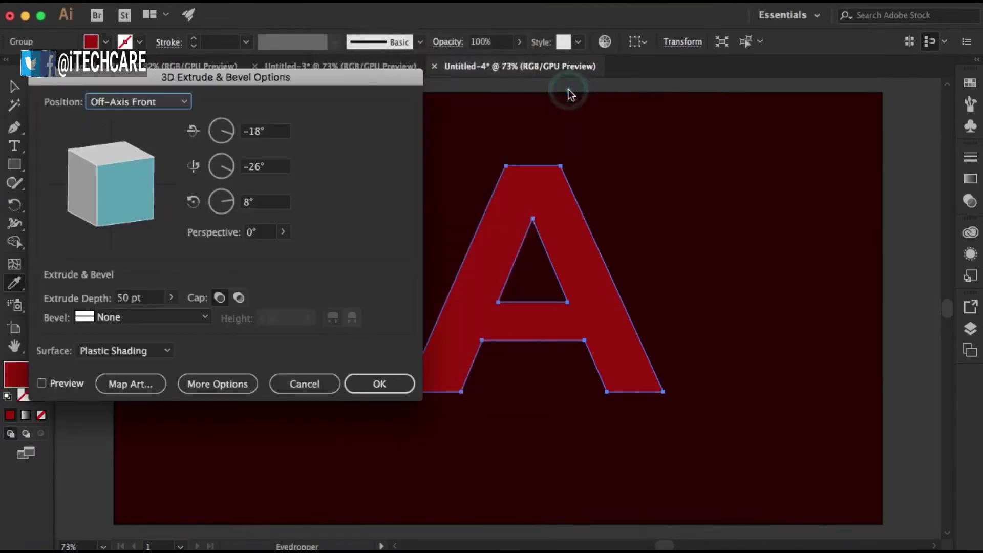
pyautogui.doubleClick(130, 299)
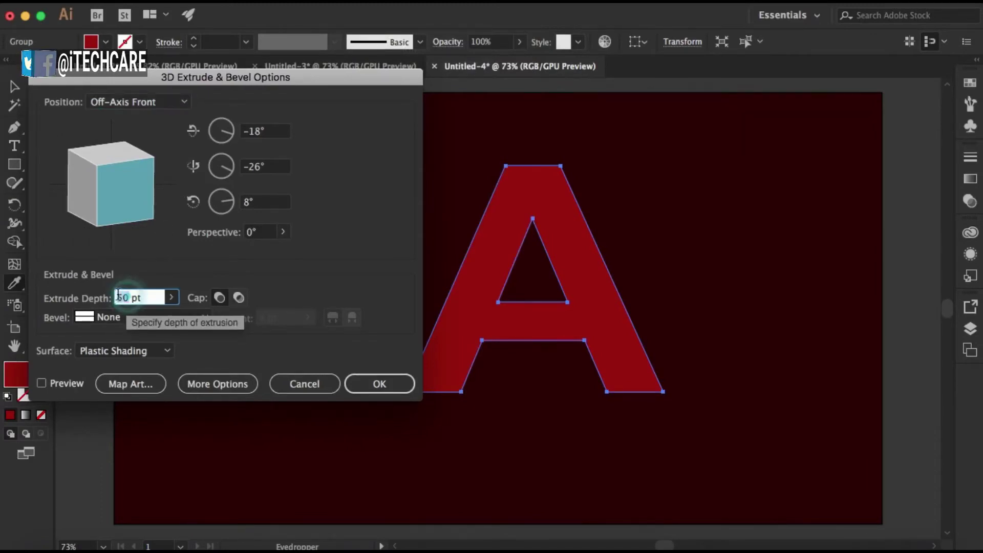
pyautogui.write('57')
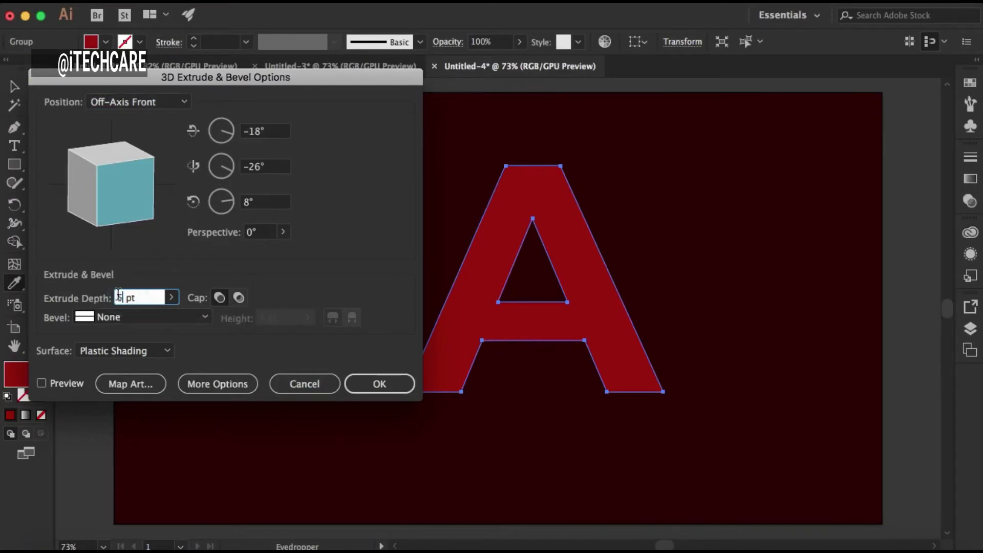
pyautogui.write('5')
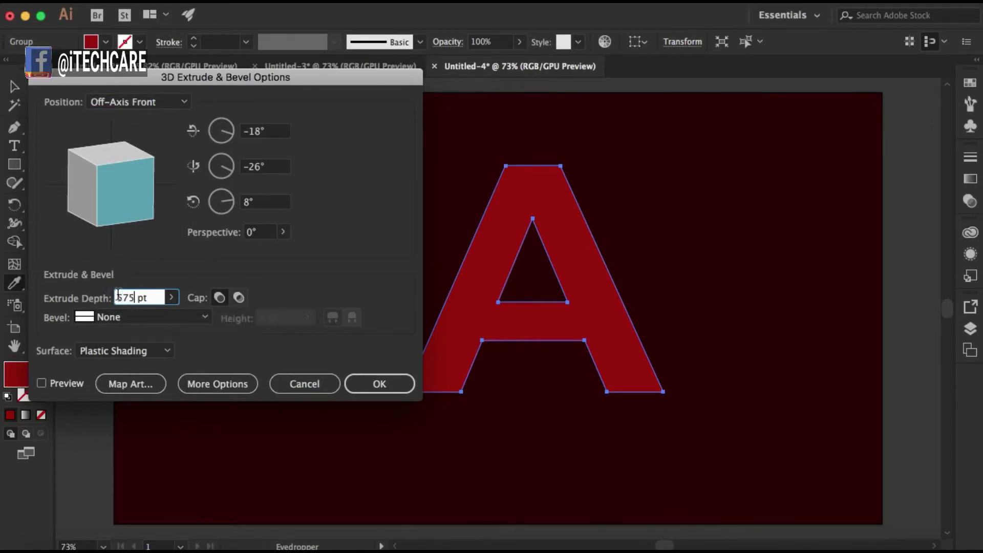
# - Set the extrusion's X-axis rotation to 27° and Y-axis rotation to -22°, preview it and apply the effect
pyautogui.click(259, 132)
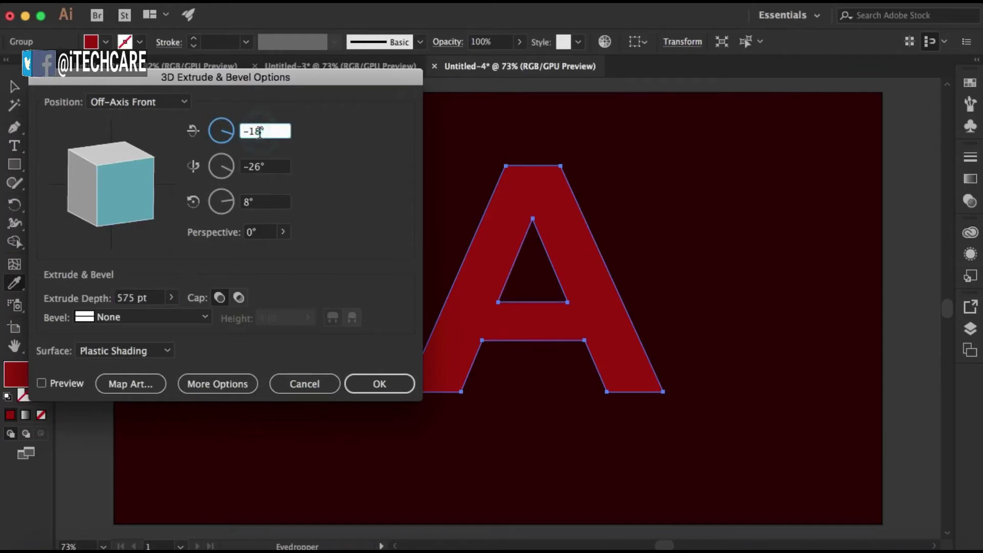
pyautogui.moveTo(262, 131); pyautogui.dragTo(242, 131)
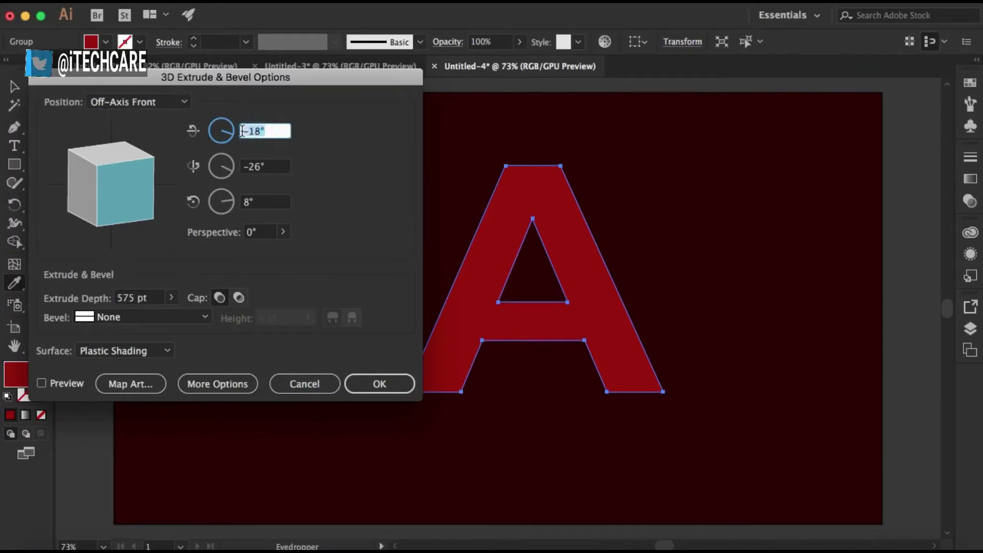
pyautogui.write('27')
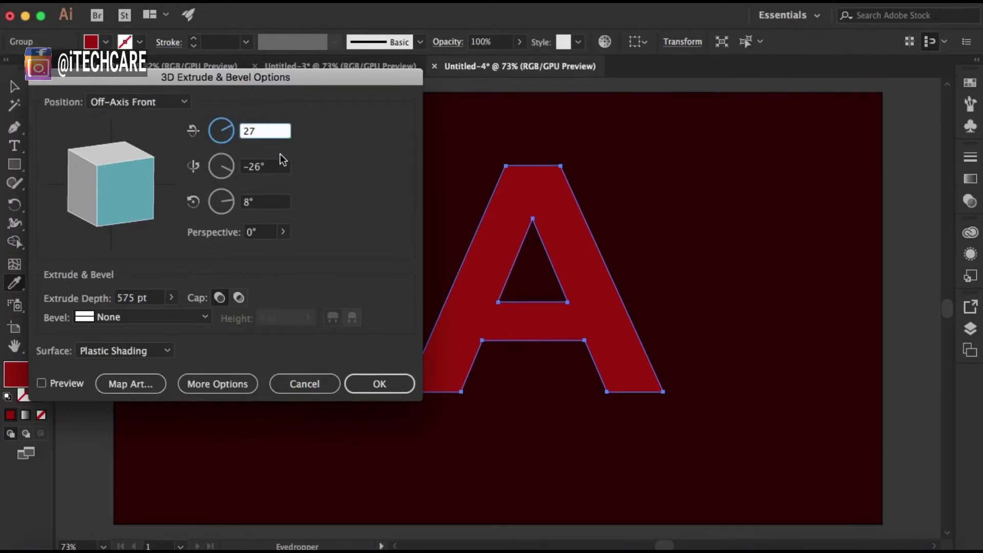
pyautogui.click(269, 169)
pyautogui.moveTo(270, 169); pyautogui.dragTo(252, 168)
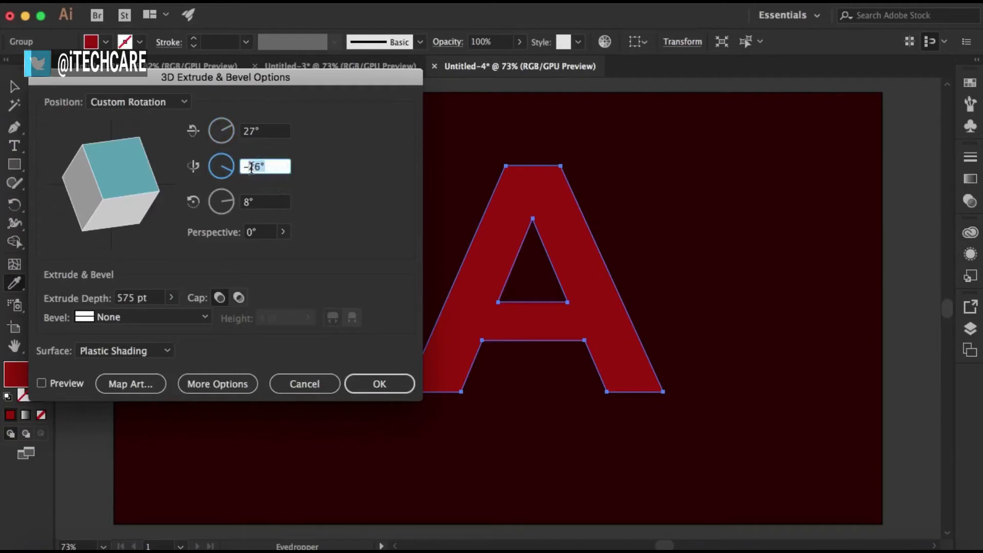
pyautogui.write('-22')
pyautogui.click(42, 384)
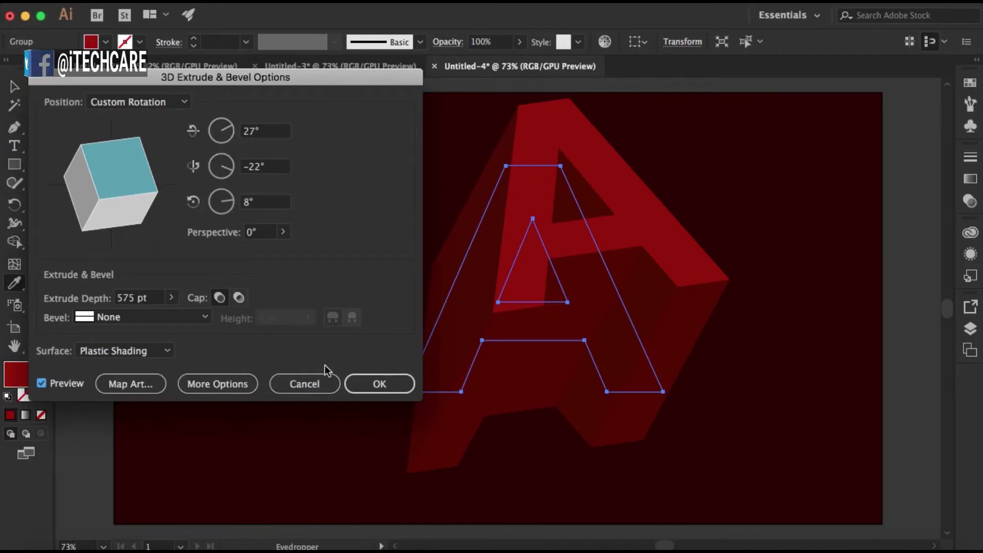
pyautogui.click(382, 388)
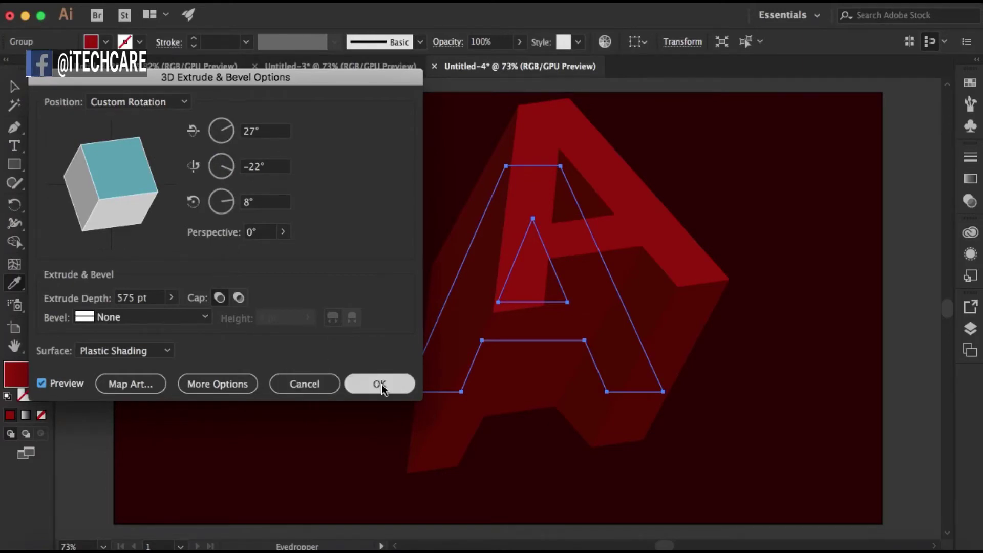
# - Move the extruded A slightly lower on the artboard, and expand its appearance into separate shapes
pyautogui.click(24, 93)
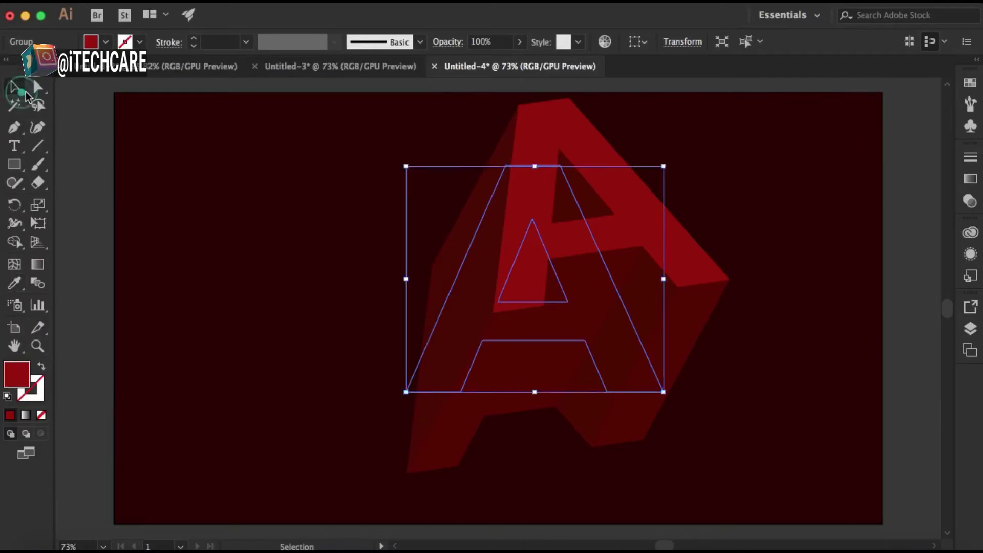
pyautogui.moveTo(599, 188); pyautogui.dragTo(606, 211)
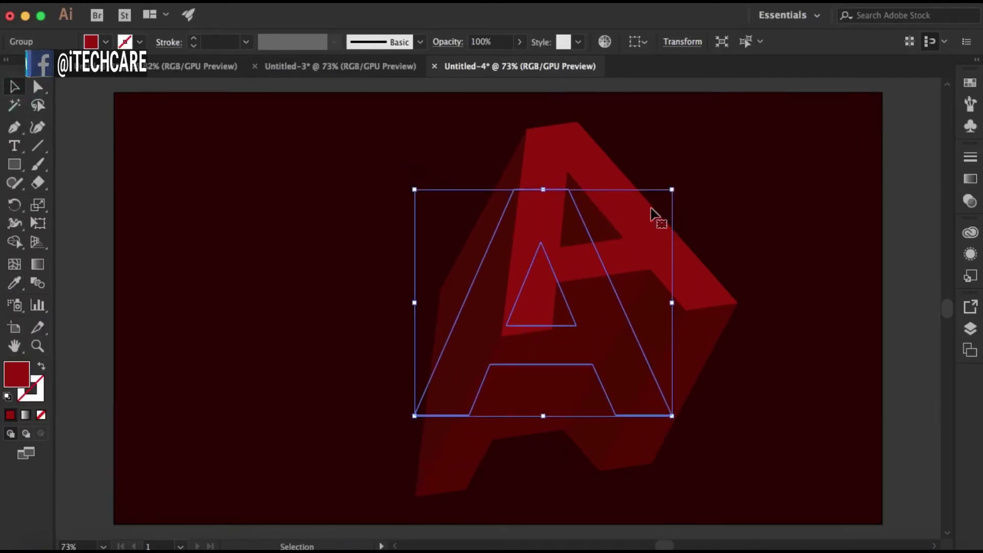
pyautogui.click(206, 1)
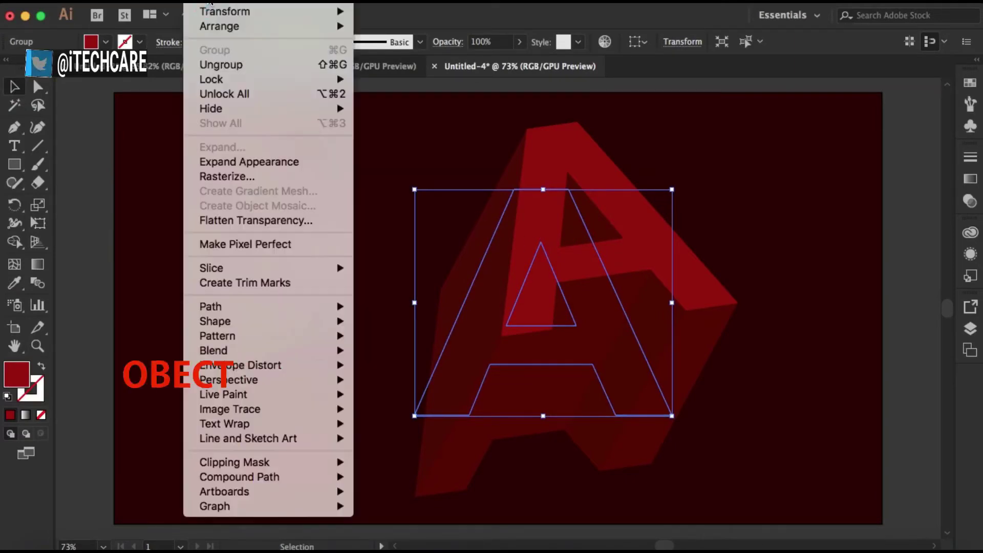
pyautogui.click(263, 164)
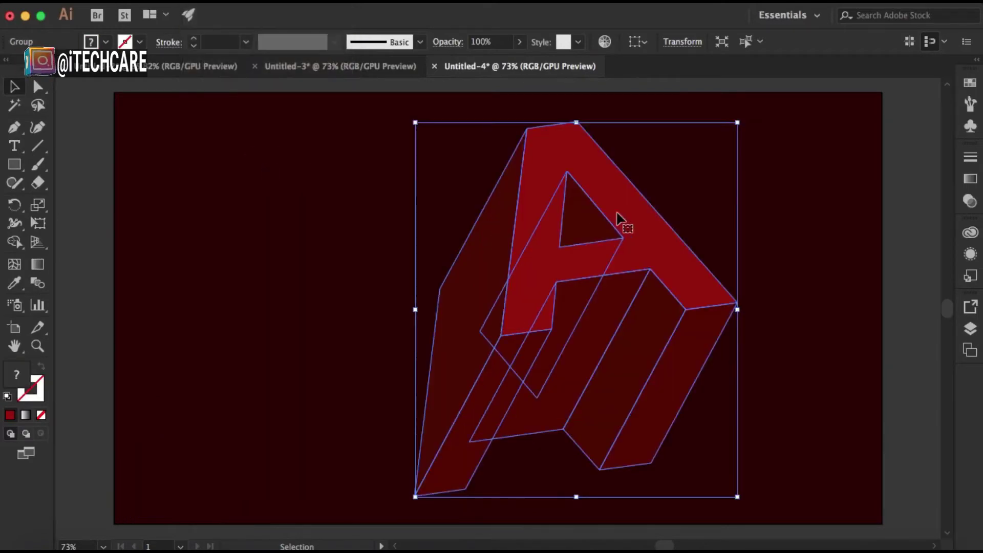
pyautogui.click(37, 90)
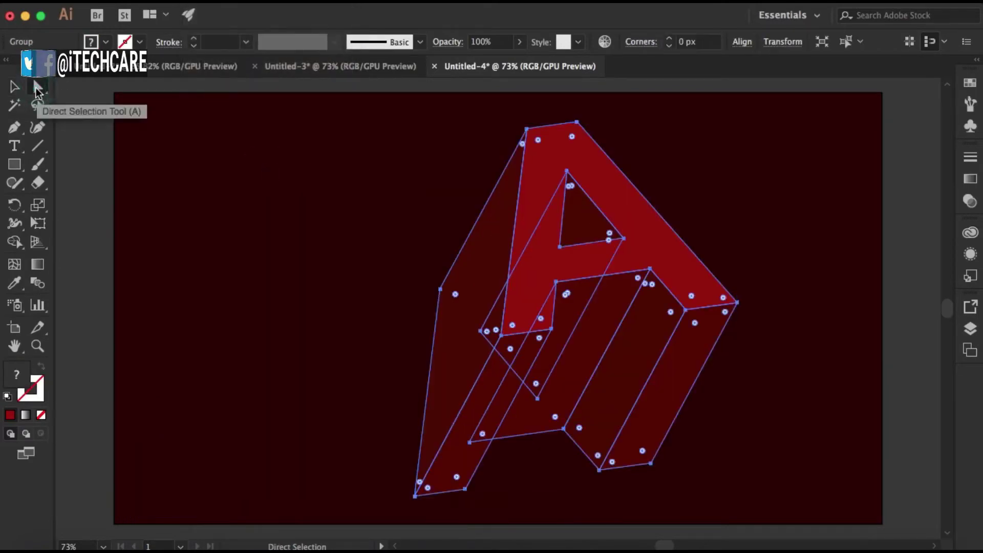
pyautogui.click(348, 203)
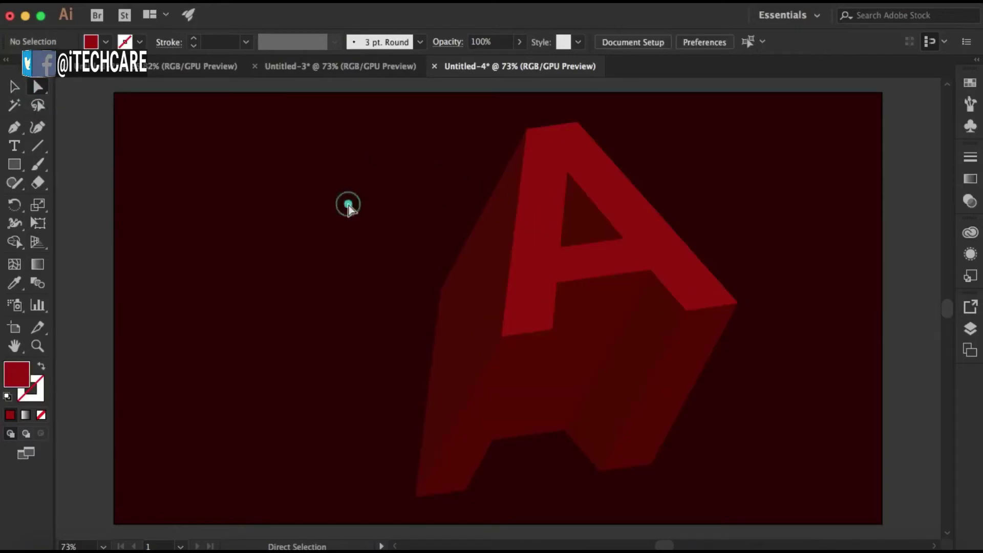
# - Try deleting the front face of the expanded A, undo the deletion and deselect the artwork
pyautogui.click(638, 207)
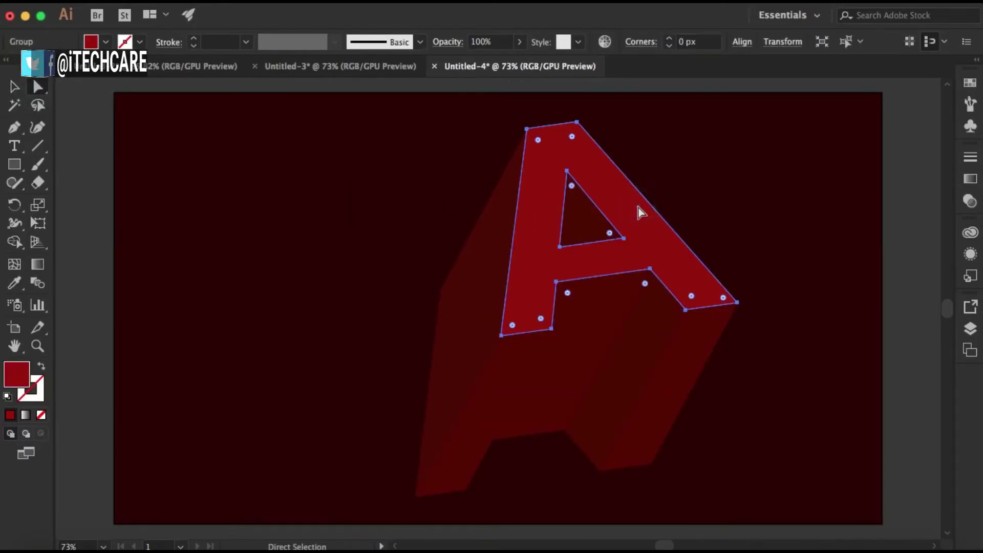
pyautogui.press('v')
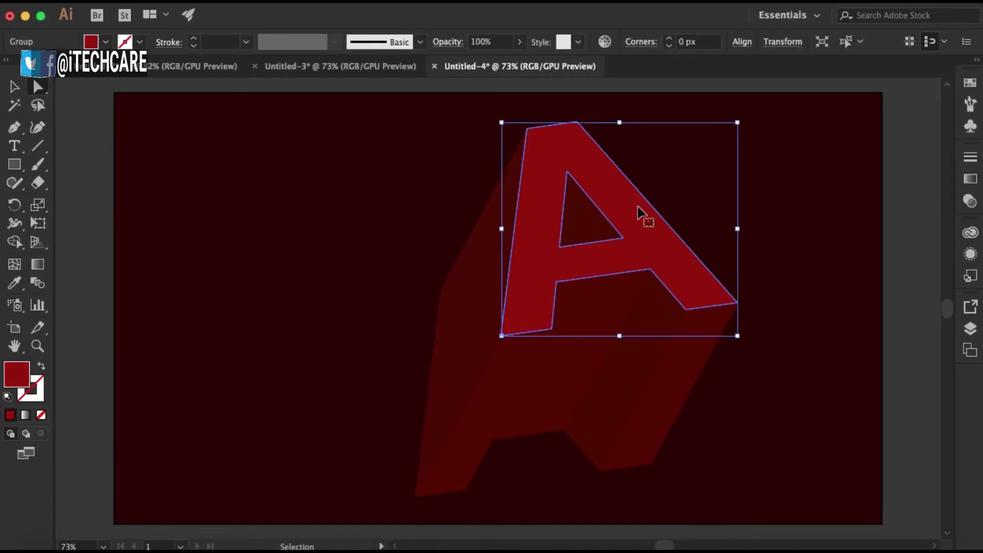
pyautogui.press('Delete')
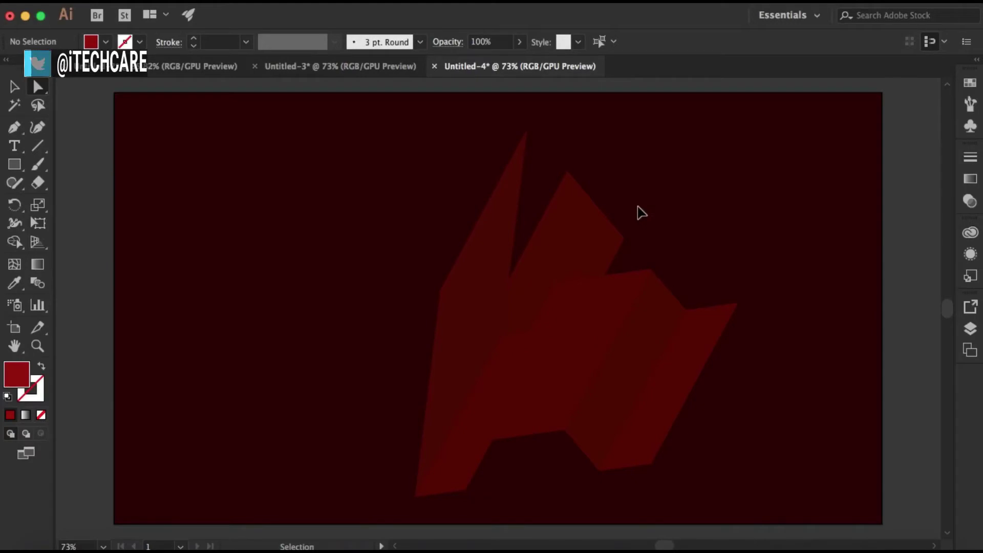
pyautogui.press('super+z')
pyautogui.press('a')
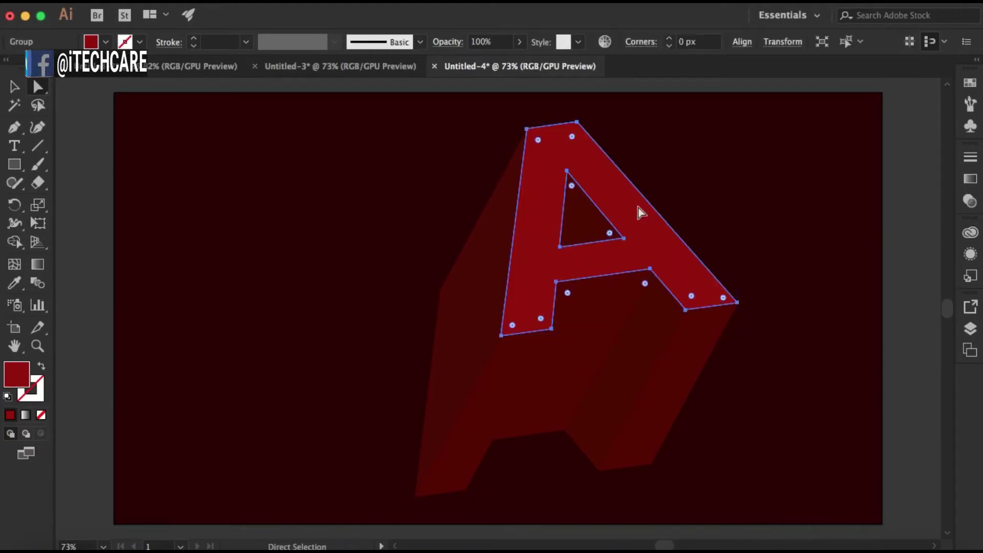
pyautogui.click(728, 216)
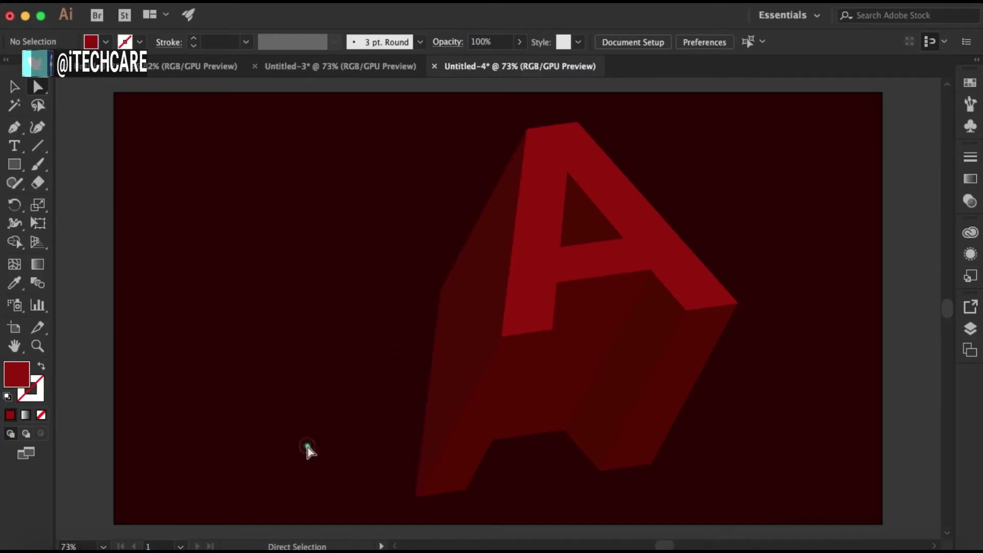
# - Select all the side faces of the extruded A and fill them with the linear White, Black gradient
pyautogui.moveTo(290, 436); pyautogui.dragTo(757, 410)
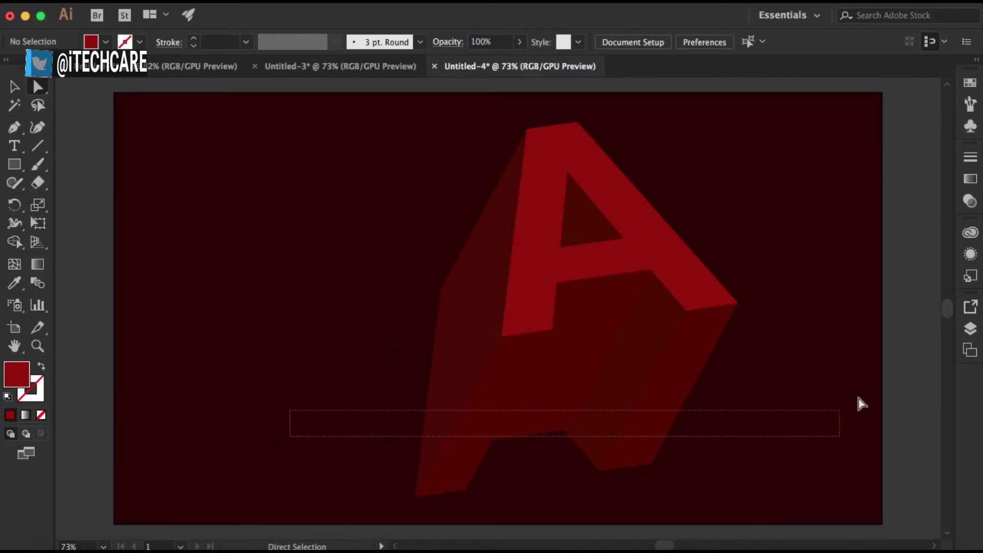
pyautogui.moveTo(859, 397); pyautogui.dragTo(867, 386)
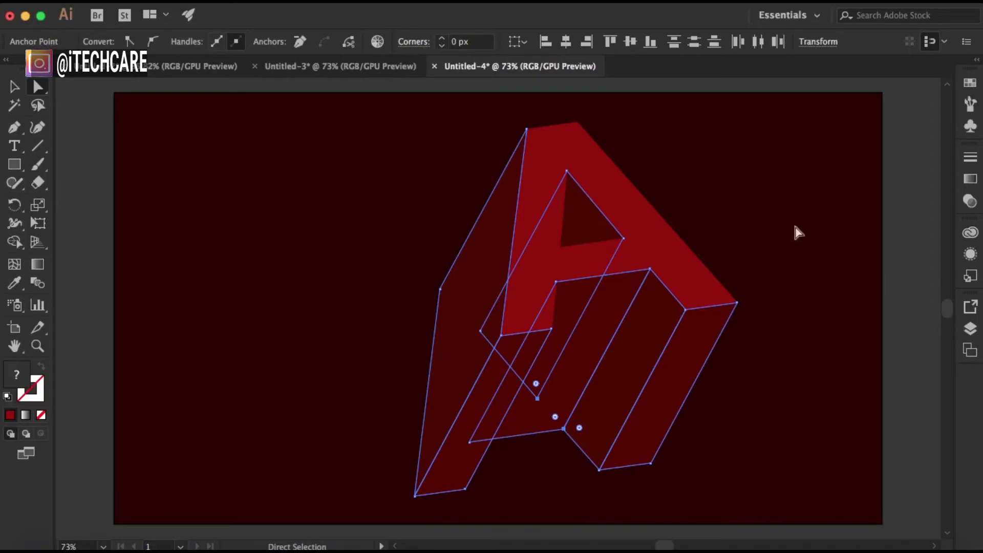
pyautogui.click(970, 180)
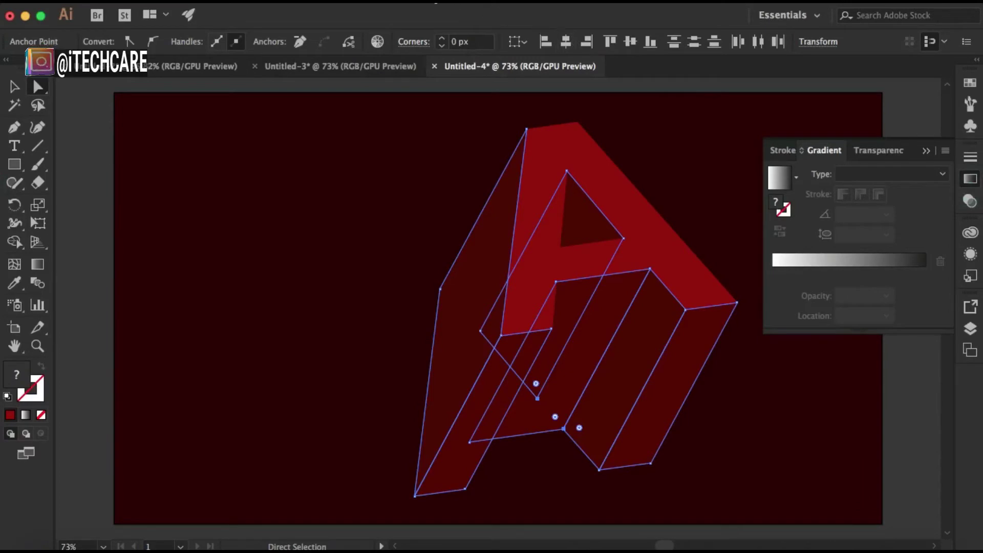
pyautogui.click(430, 4)
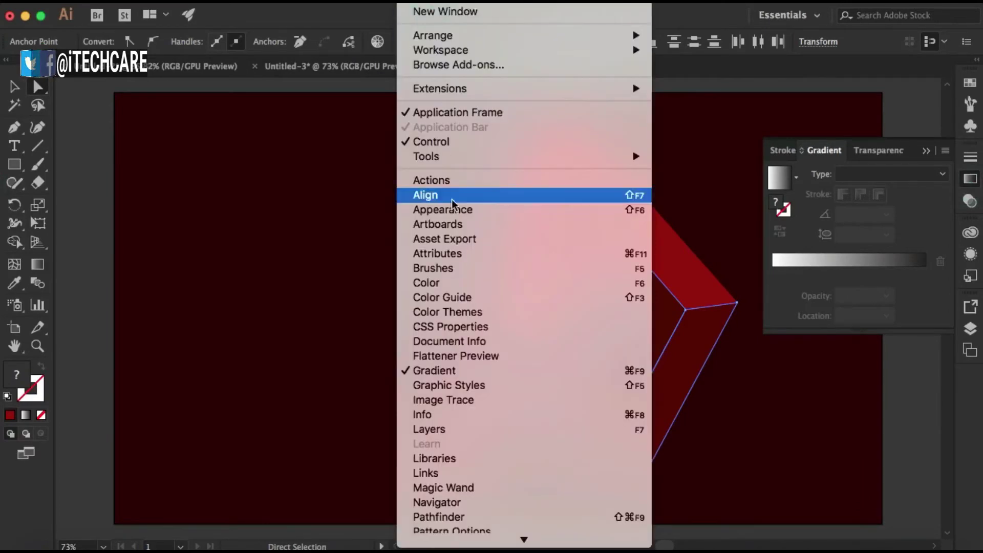
pyautogui.click(443, 375)
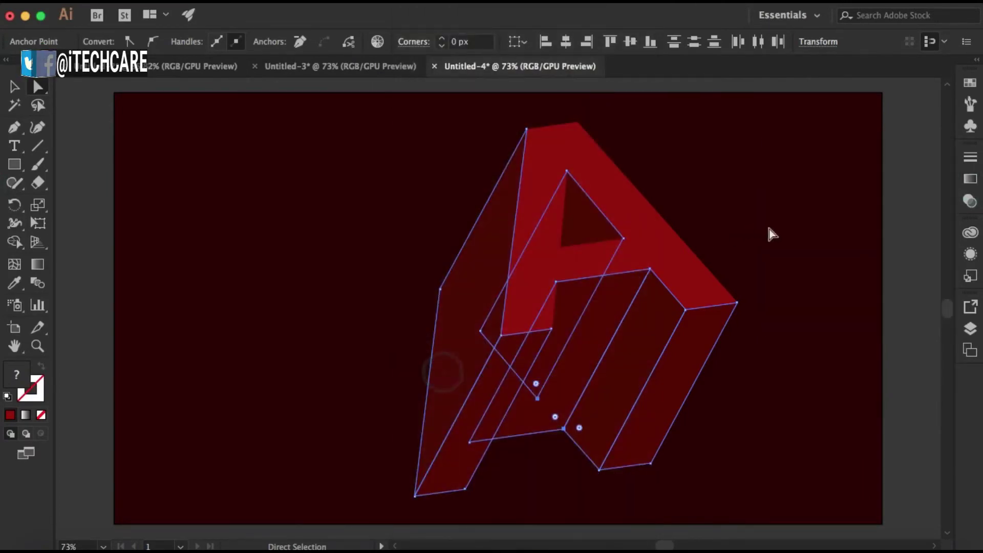
pyautogui.click(973, 179)
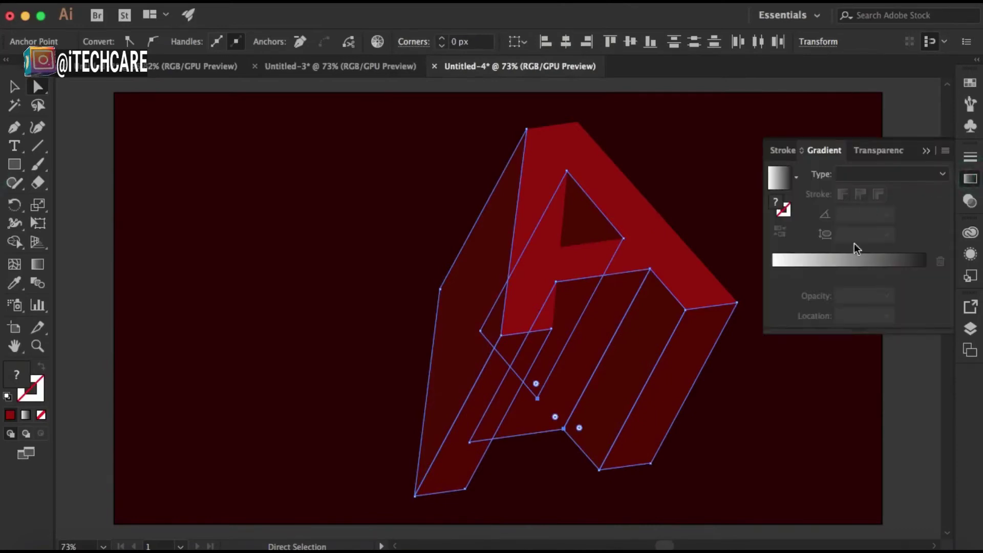
pyautogui.click(854, 258)
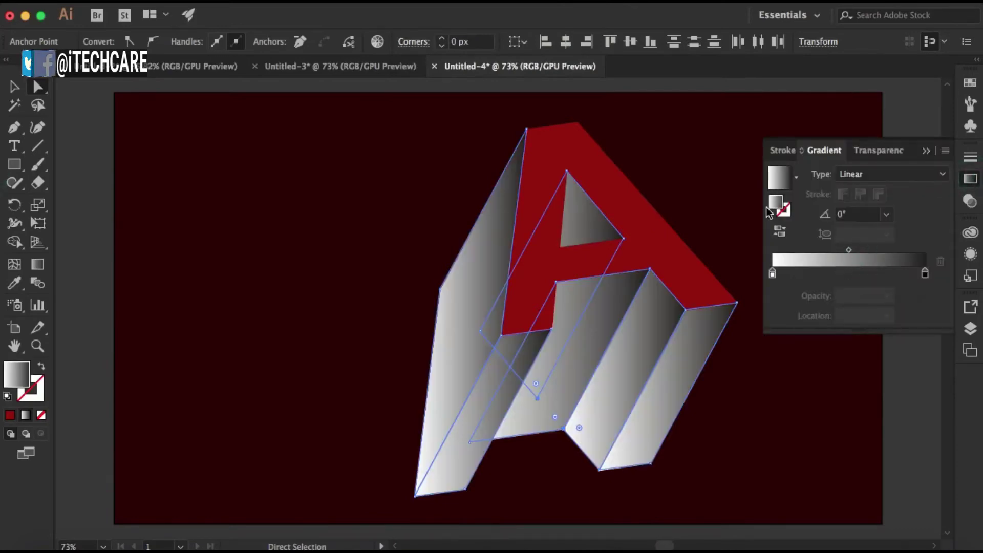
pyautogui.click(795, 176)
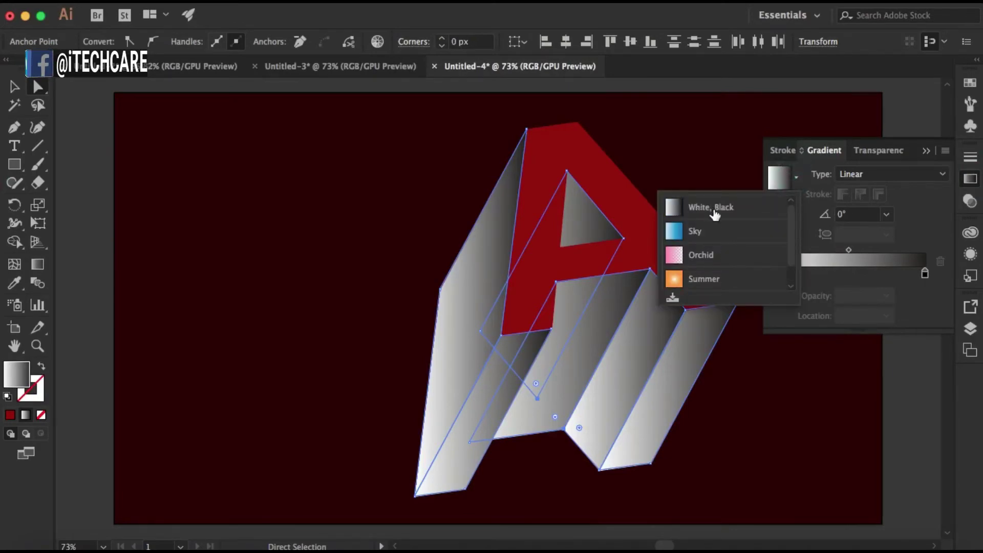
pyautogui.click(713, 208)
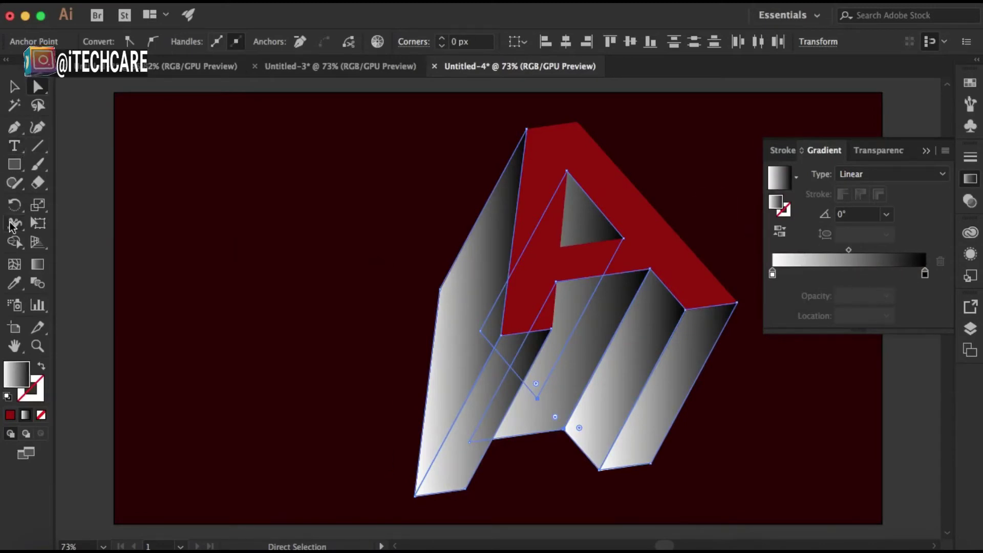
# - Sample the front face's red onto the side faces and add it to the gradient as a stop at 93.1%
pyautogui.click(16, 283)
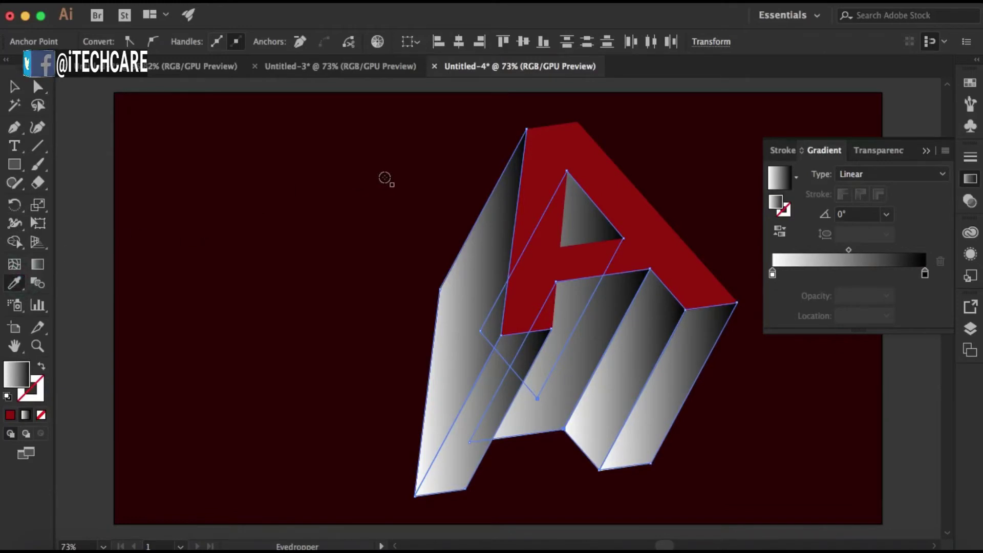
pyautogui.click(568, 143)
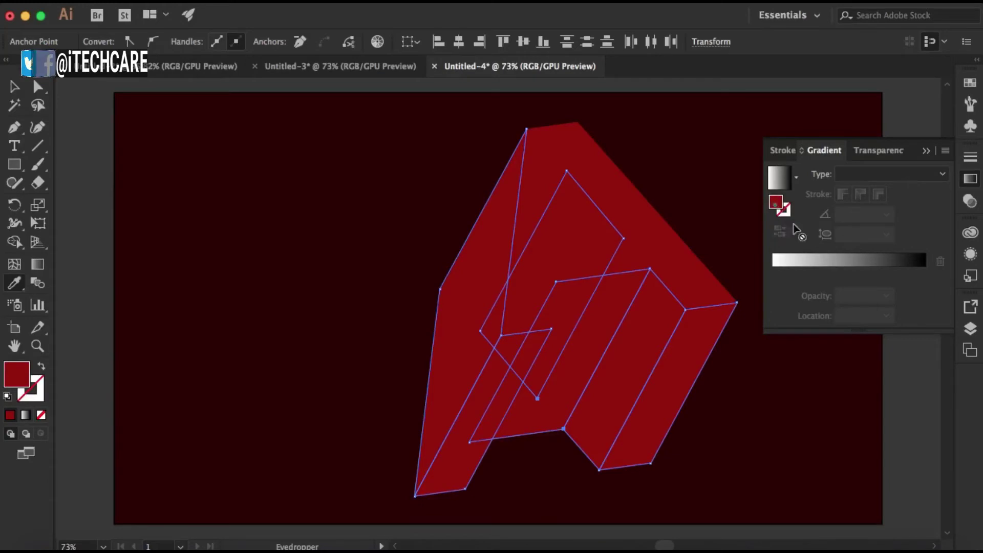
pyautogui.moveTo(793, 223); pyautogui.dragTo(914, 265)
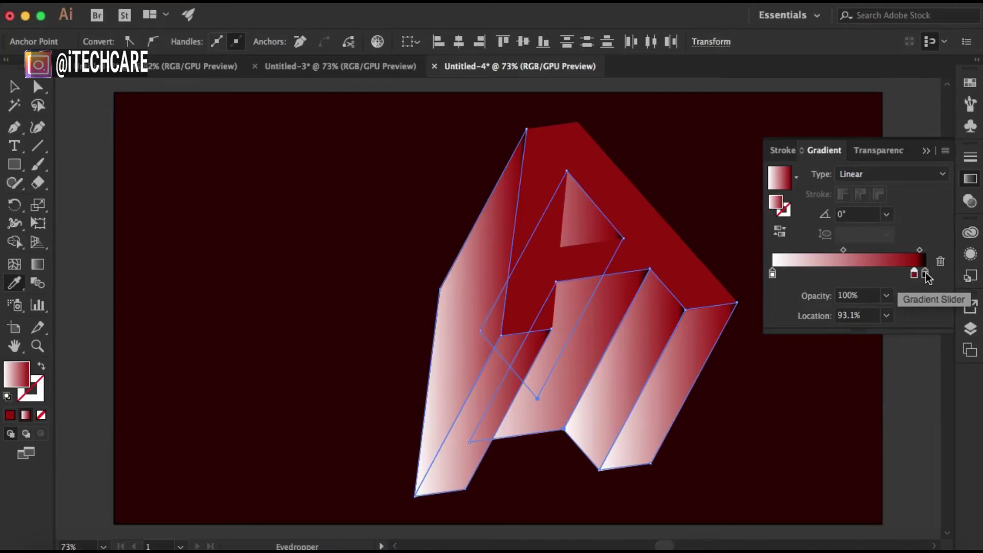
# - Make the side faces' gradient run from the background's sampled dark red at 0% to red at 100%, removing the white and black stops
pyautogui.moveTo(926, 275); pyautogui.dragTo(928, 294)
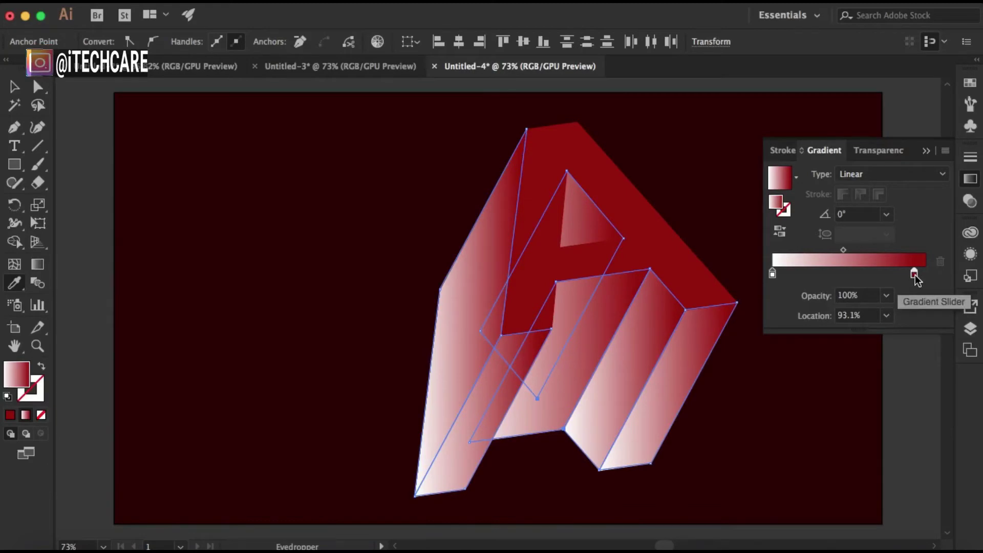
pyautogui.moveTo(914, 275); pyautogui.dragTo(924, 274)
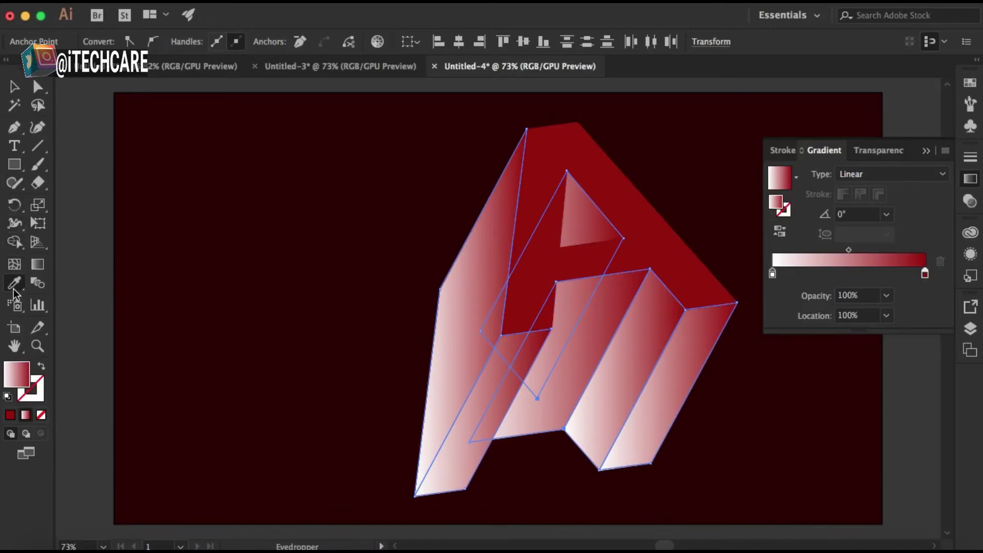
pyautogui.click(199, 223)
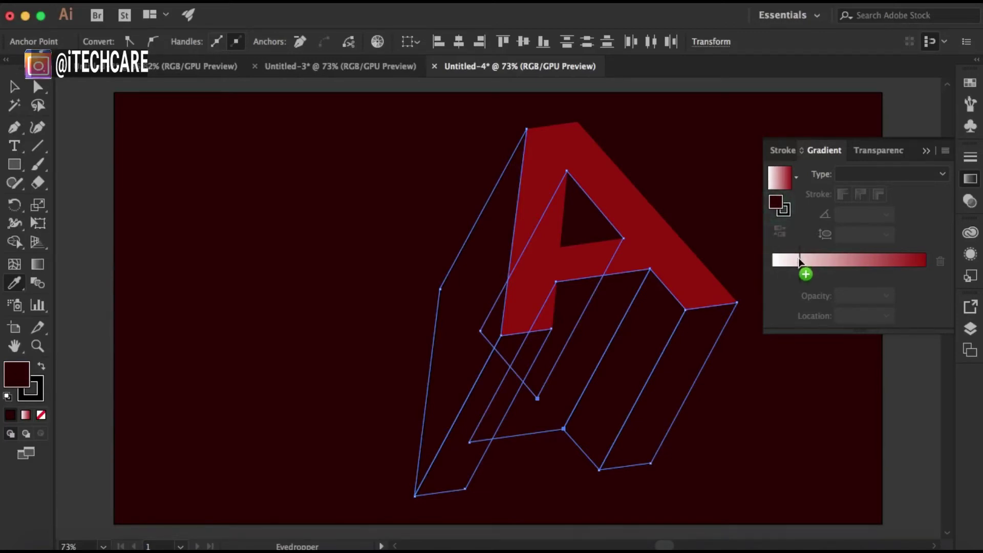
pyautogui.click(780, 274)
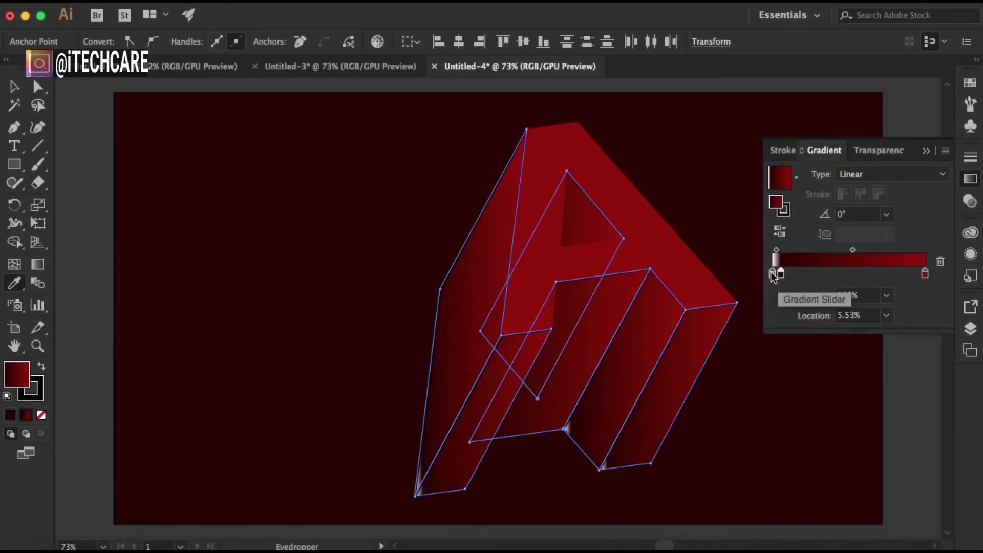
pyautogui.moveTo(771, 273); pyautogui.dragTo(766, 323)
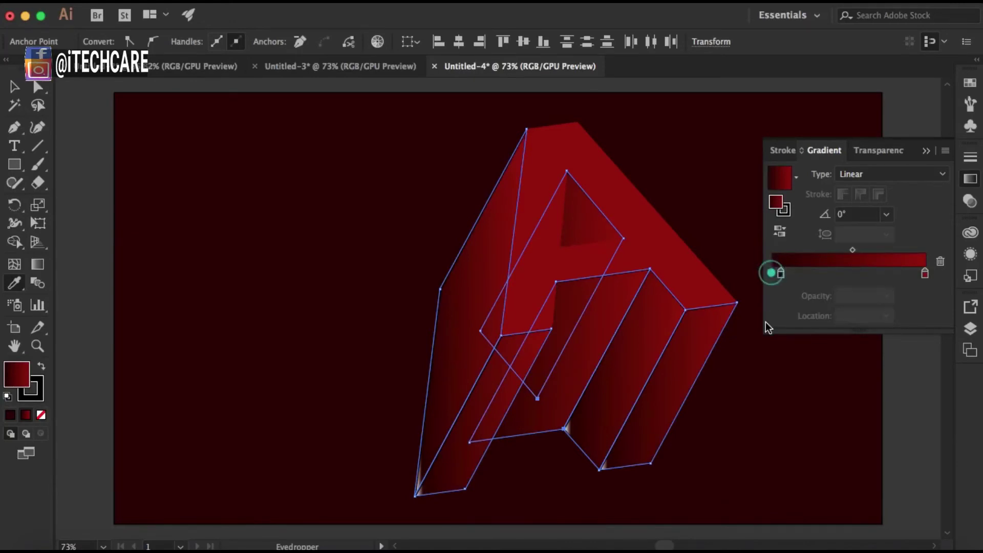
pyautogui.click(781, 274)
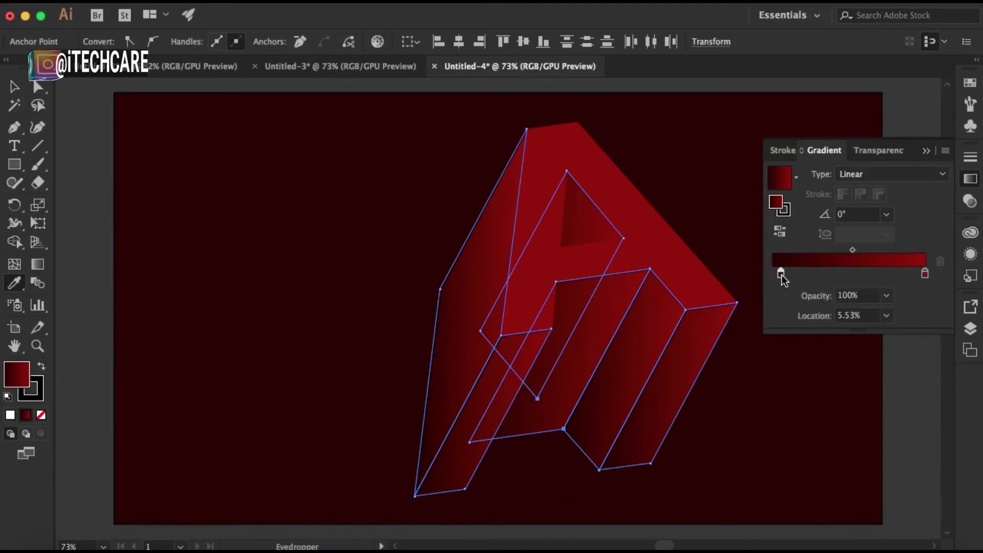
pyautogui.moveTo(781, 275); pyautogui.dragTo(758, 277)
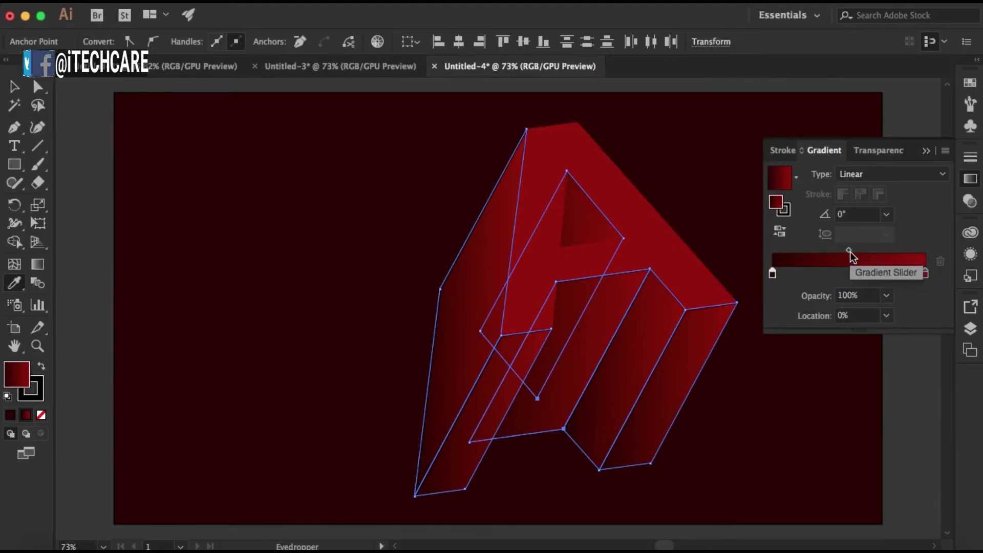
# - Set the midpoint between the side gradient's dark red and red stops to 82.35%
pyautogui.moveTo(850, 251); pyautogui.dragTo(767, 280)
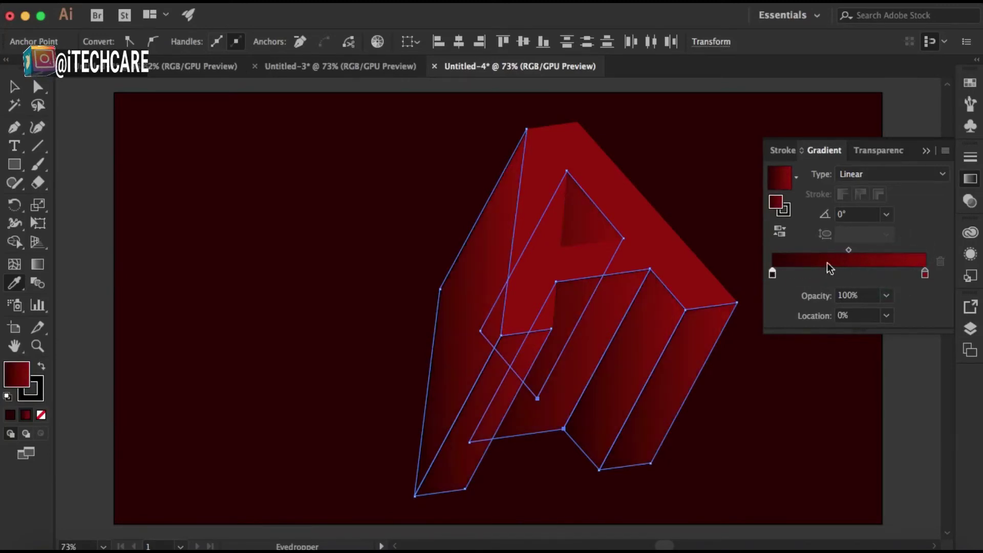
pyautogui.moveTo(849, 250); pyautogui.dragTo(898, 249)
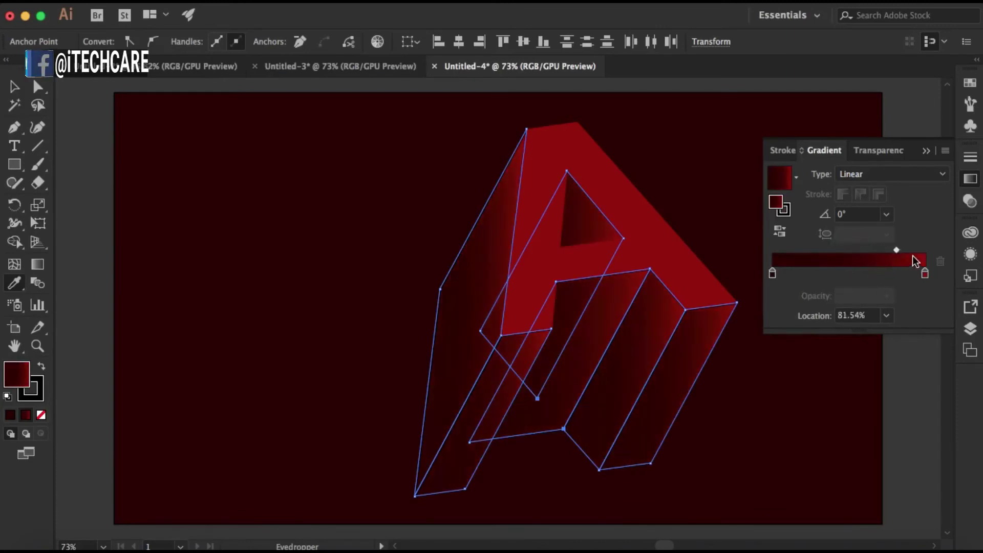
pyautogui.moveTo(896, 251); pyautogui.dragTo(902, 250)
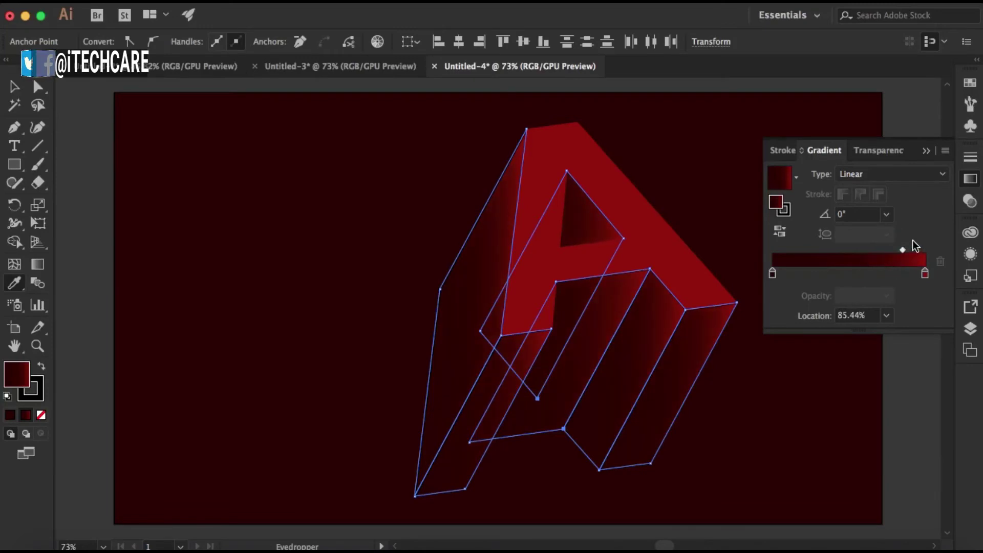
pyautogui.moveTo(903, 249); pyautogui.dragTo(898, 253)
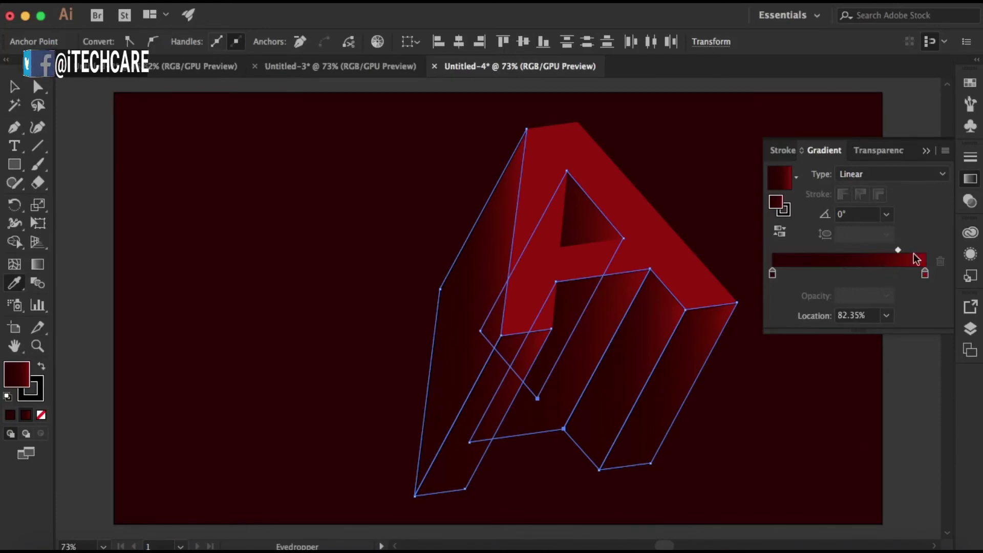
pyautogui.click(926, 151)
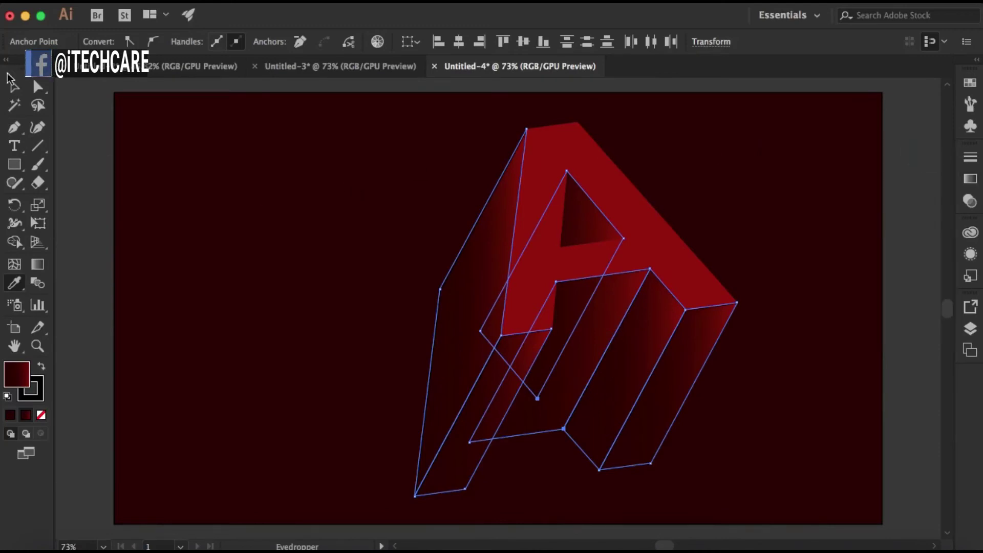
# - Remove the stroke from all shapes of the 3D A and deselect the artwork
pyautogui.press('v')
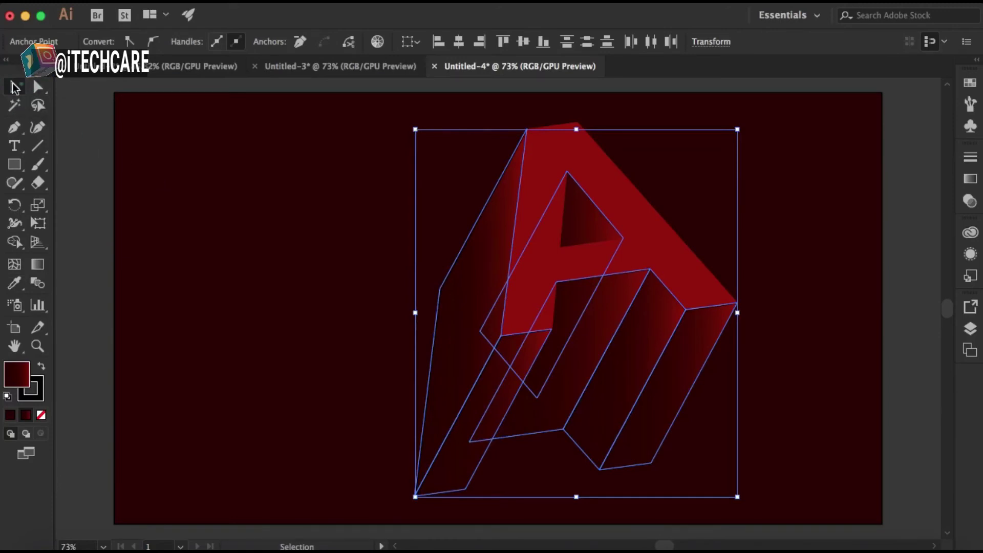
pyautogui.click(273, 179)
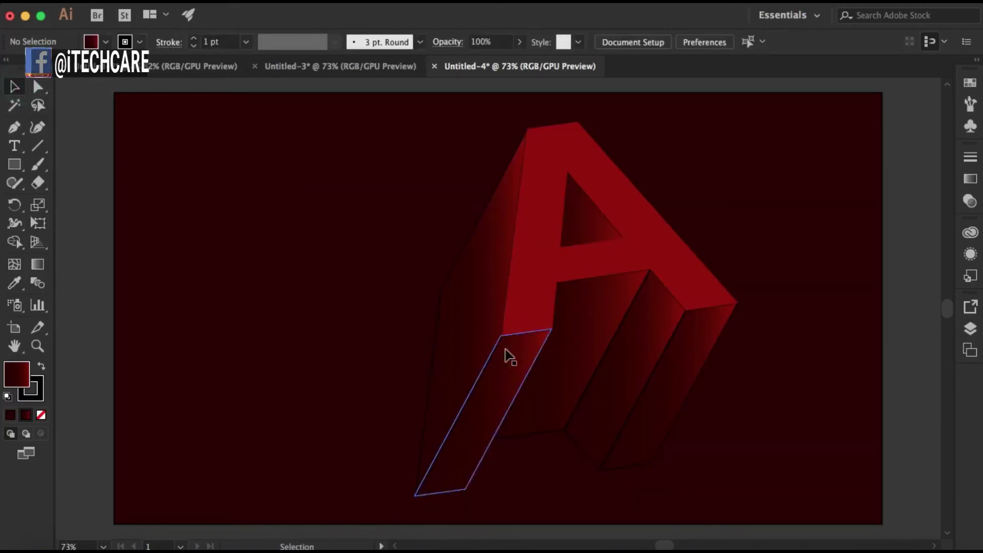
pyautogui.moveTo(345, 168); pyautogui.dragTo(759, 495)
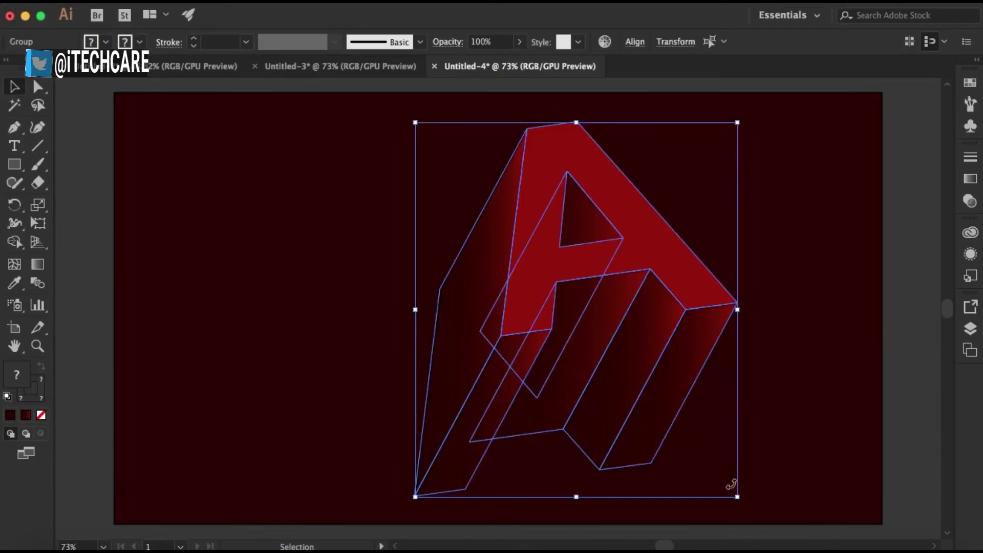
pyautogui.doubleClick(43, 392)
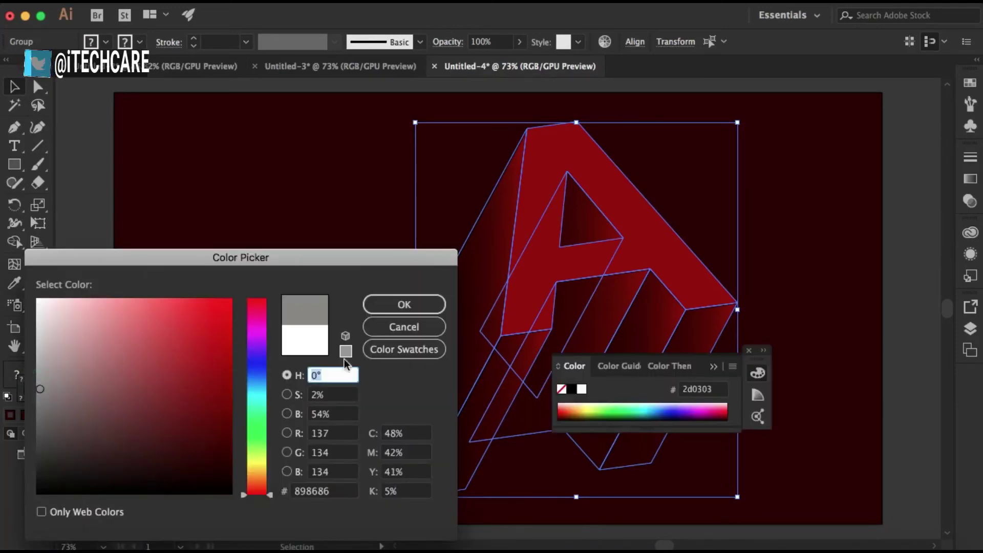
pyautogui.click(402, 325)
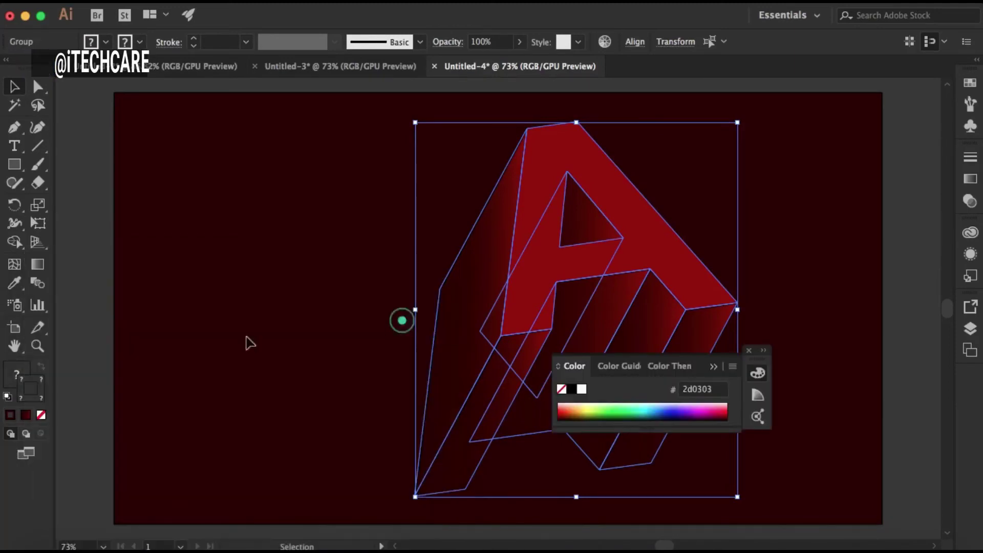
pyautogui.click(42, 416)
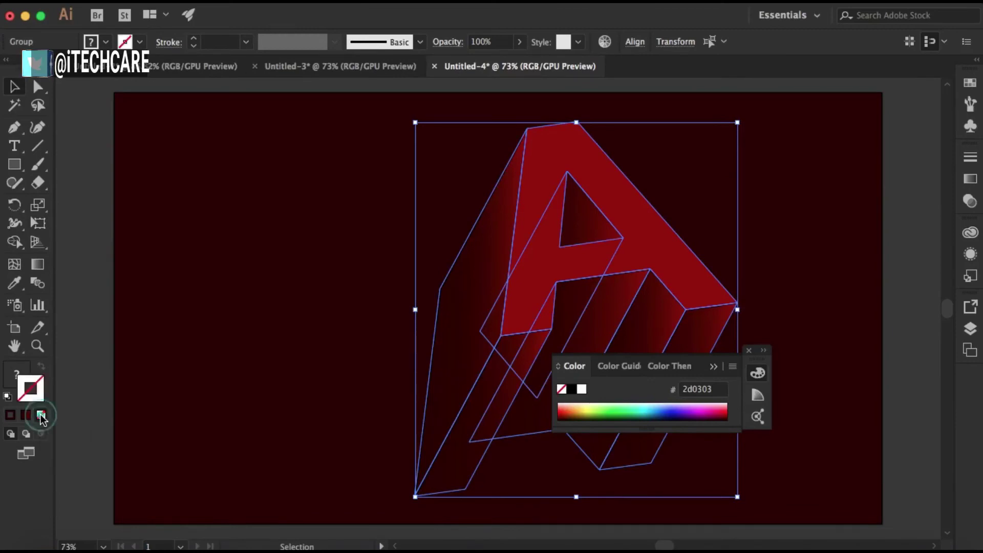
pyautogui.click(285, 169)
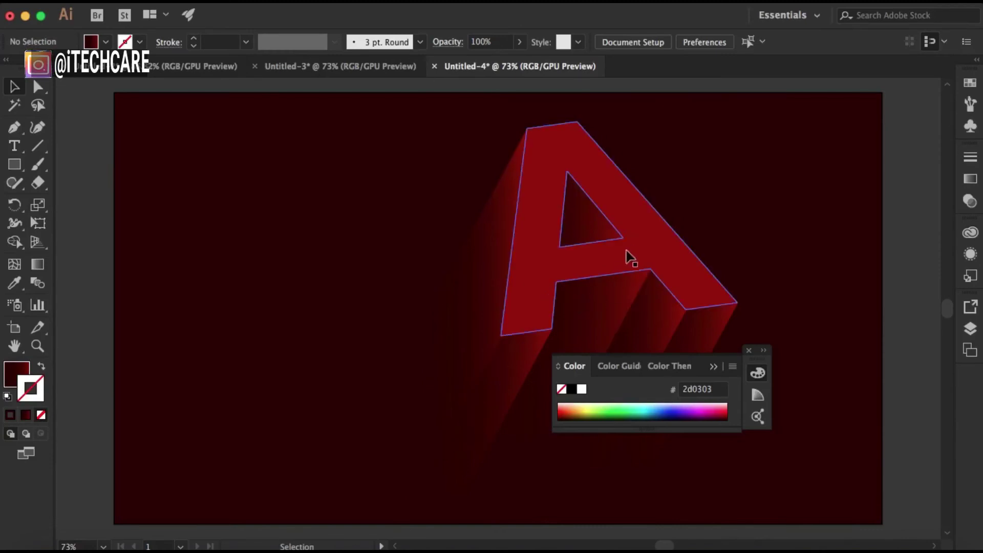
pyautogui.click(749, 351)
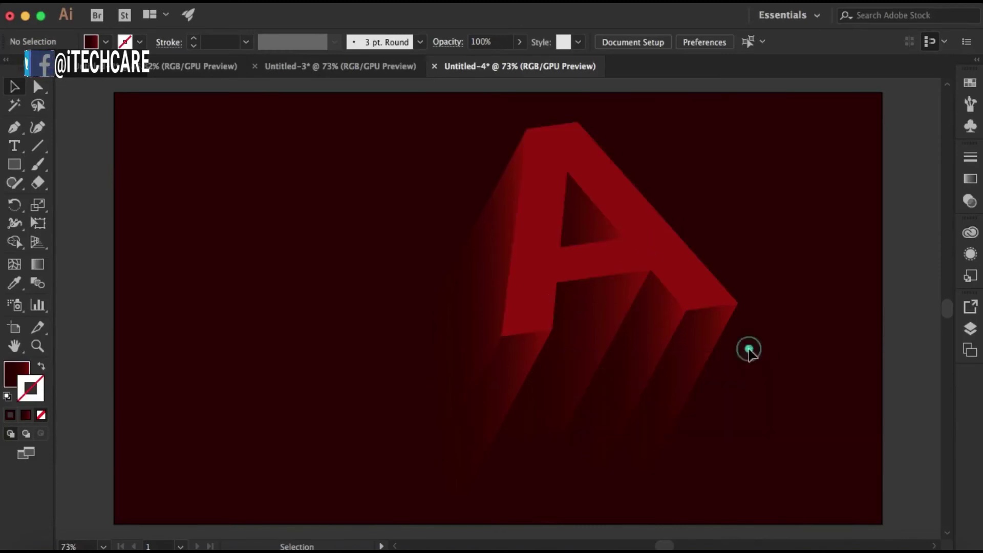
# - Select the front face of the A, copy it and paste the copy in place in front of the original
pyautogui.click(621, 227)
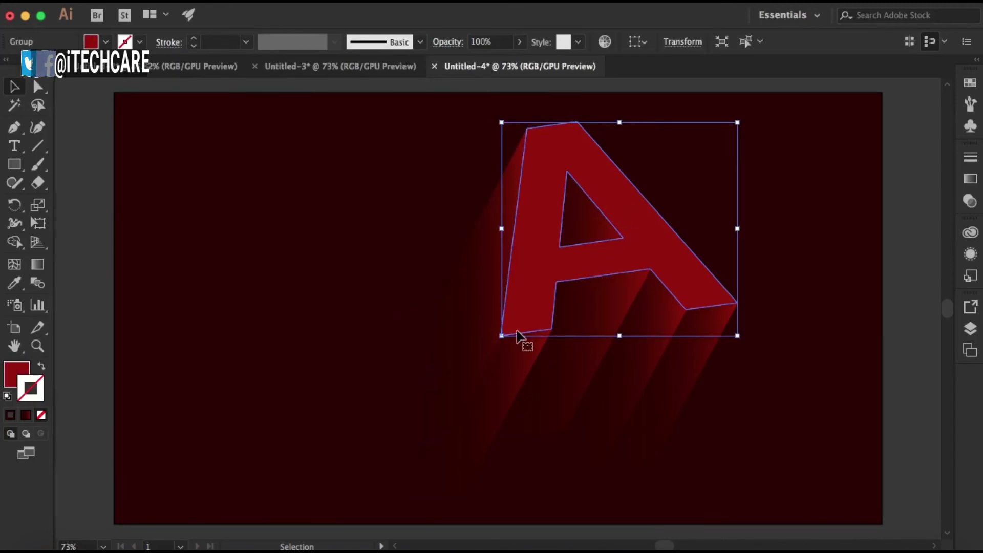
pyautogui.press('a')
pyautogui.press('v')
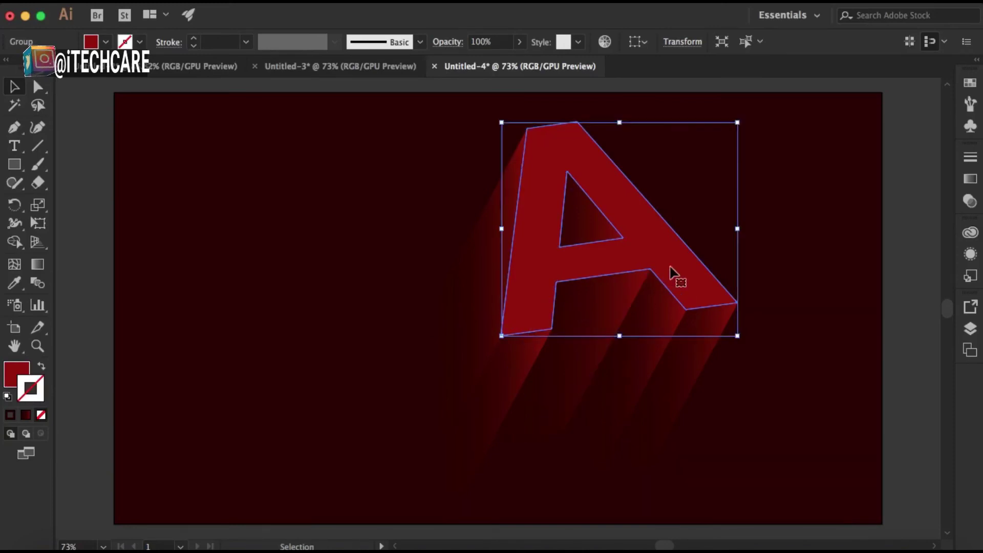
pyautogui.press('a')
pyautogui.press('v')
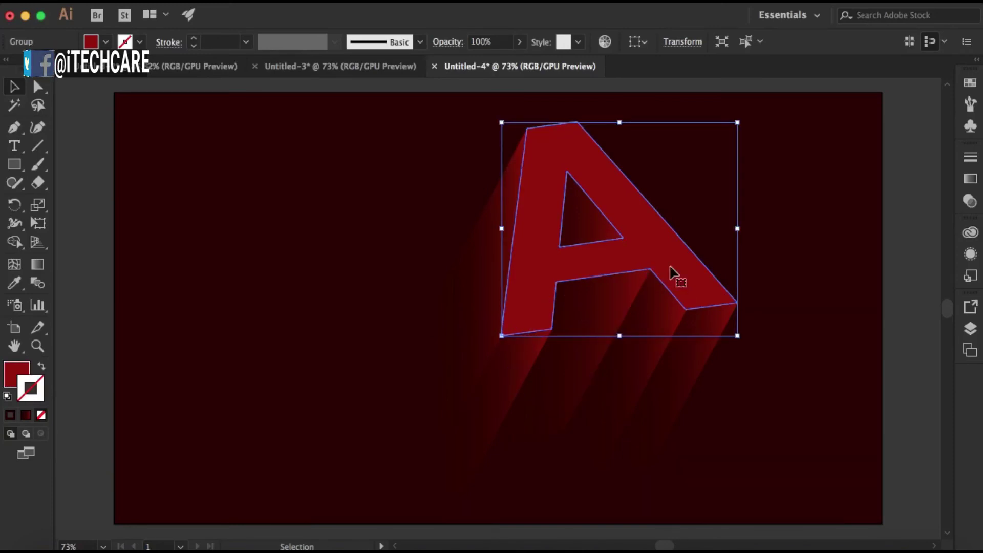
pyautogui.press('a')
pyautogui.press('v')
pyautogui.press('a')
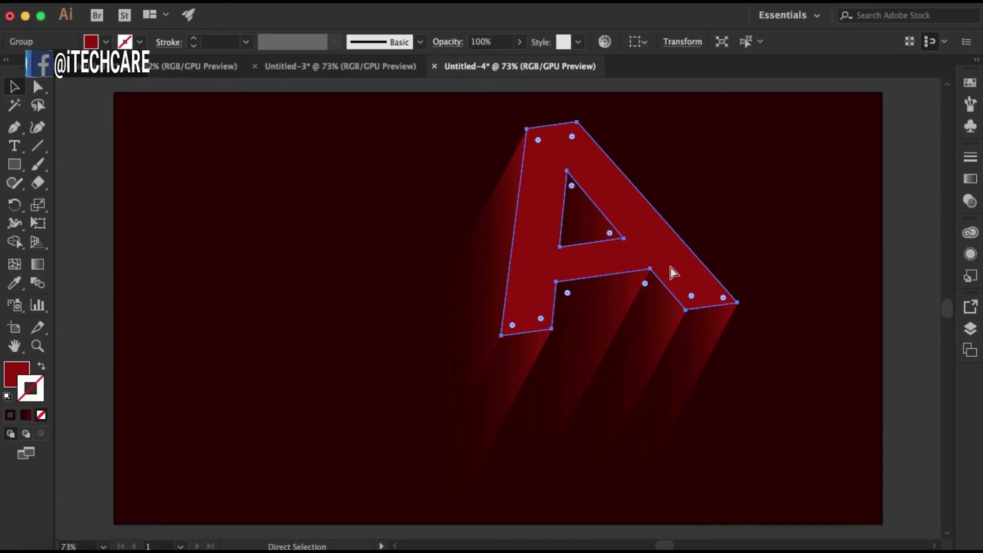
pyautogui.press('v')
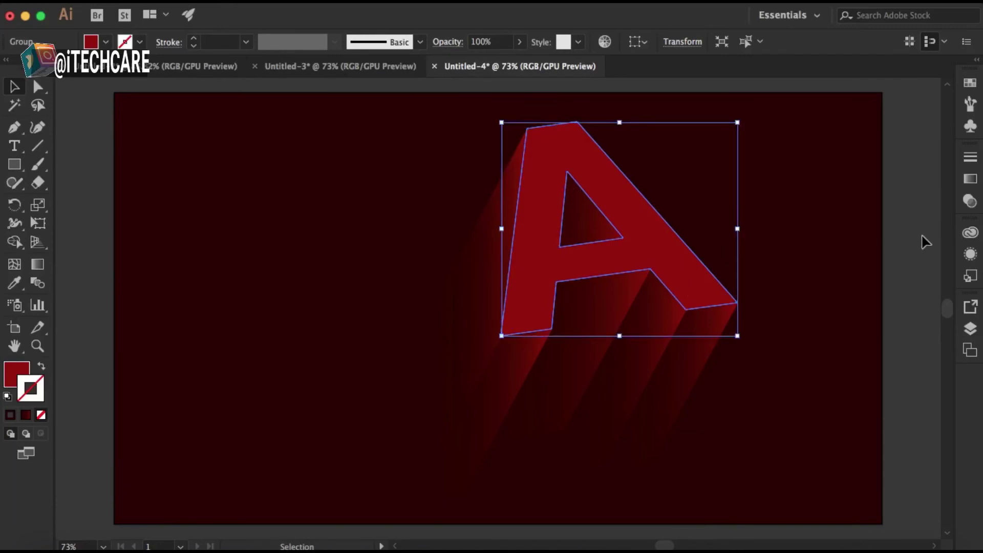
# - Apply the White, Black linear gradient to the front-face copy and swap its fill and stroke so the gradient fills the letter
pyautogui.click(971, 180)
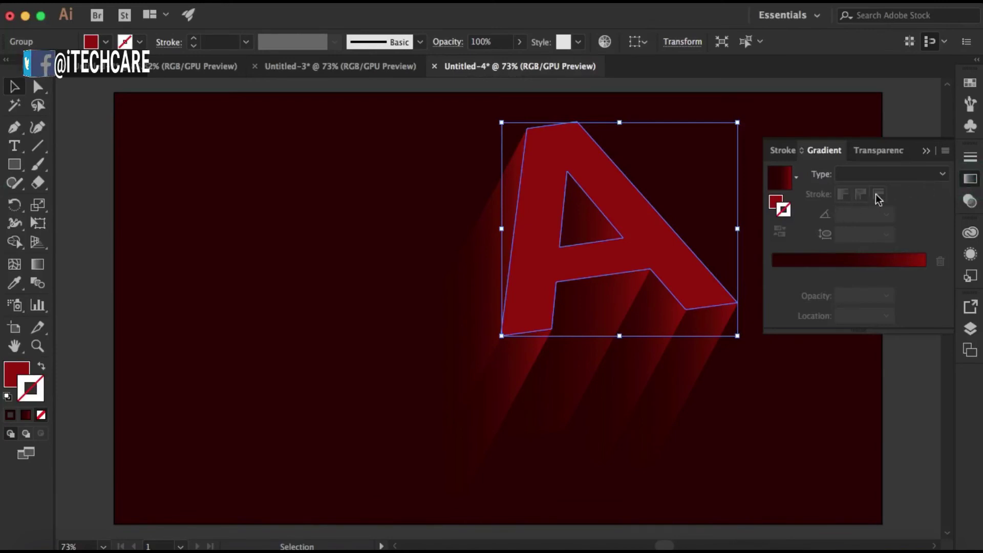
pyautogui.click(794, 180)
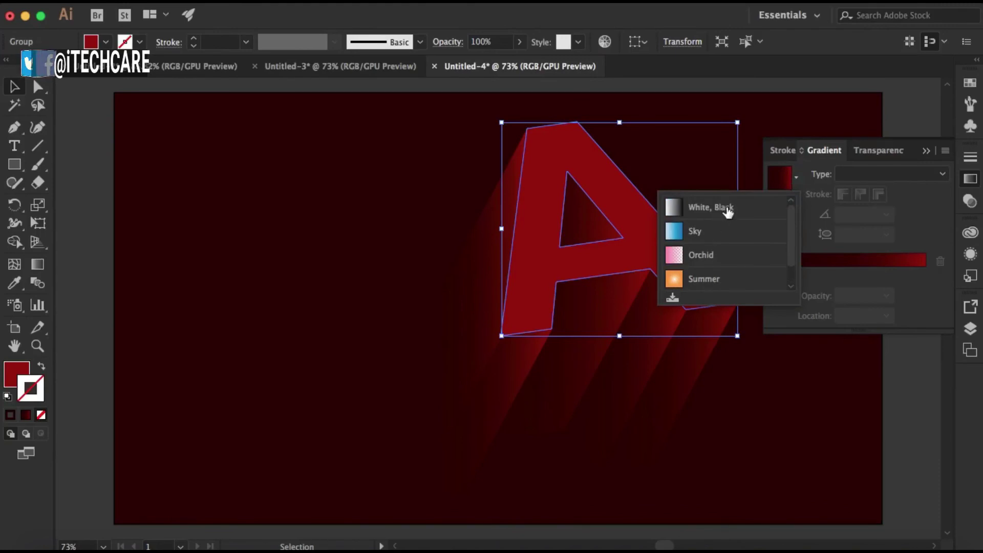
pyautogui.click(728, 212)
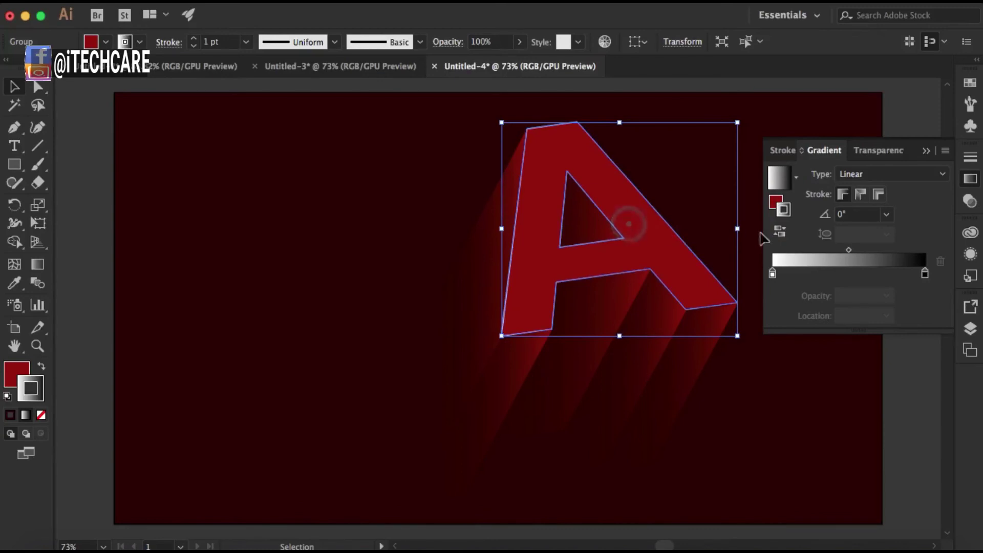
pyautogui.click(42, 368)
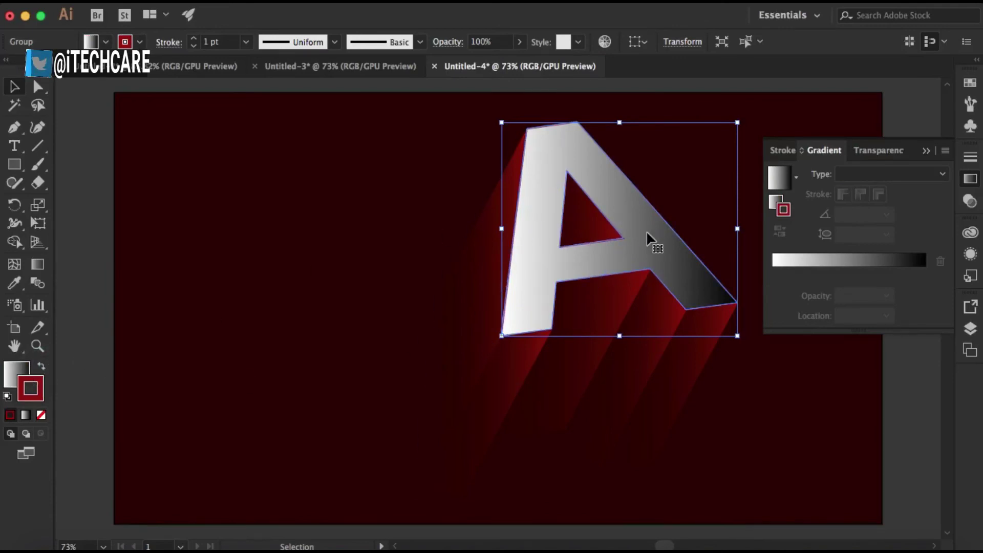
# - Set the gradient front face's blending mode to Soft Light and paste a duplicate of it in place on top
pyautogui.click(885, 153)
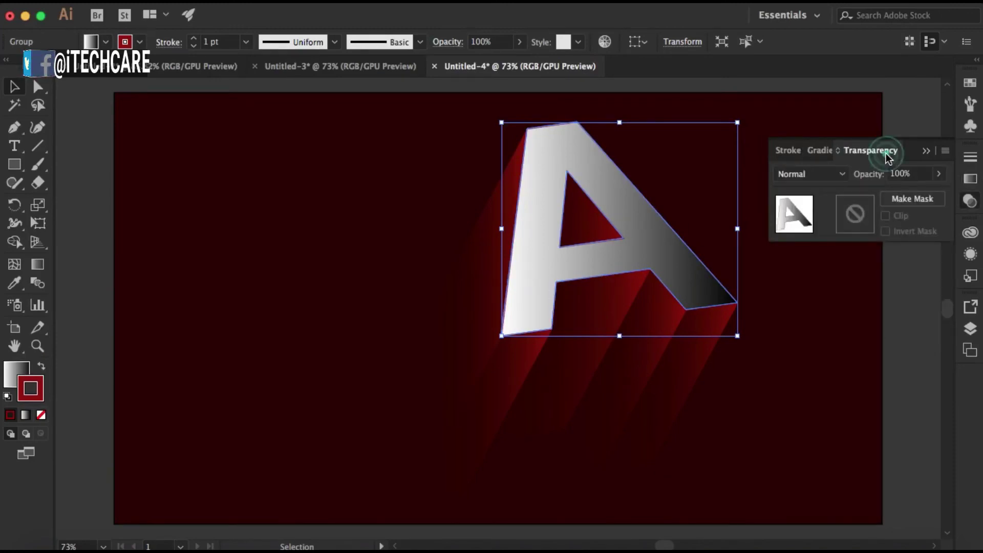
pyautogui.click(825, 177)
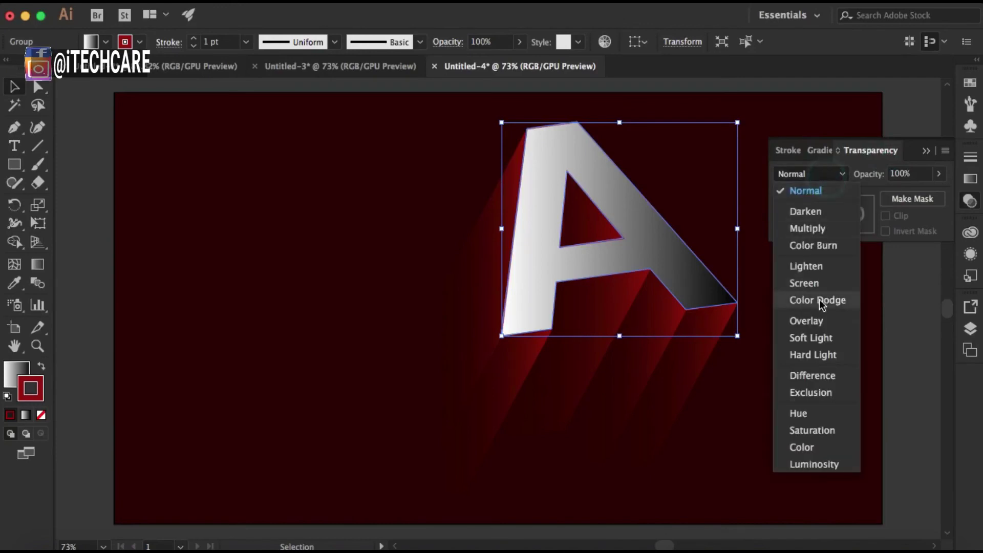
pyautogui.click(812, 338)
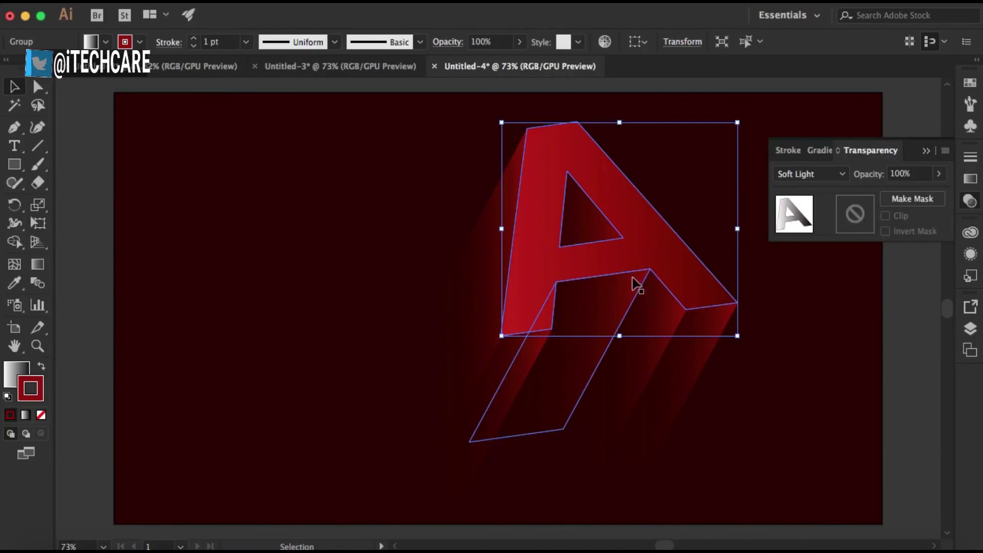
pyautogui.press('a')
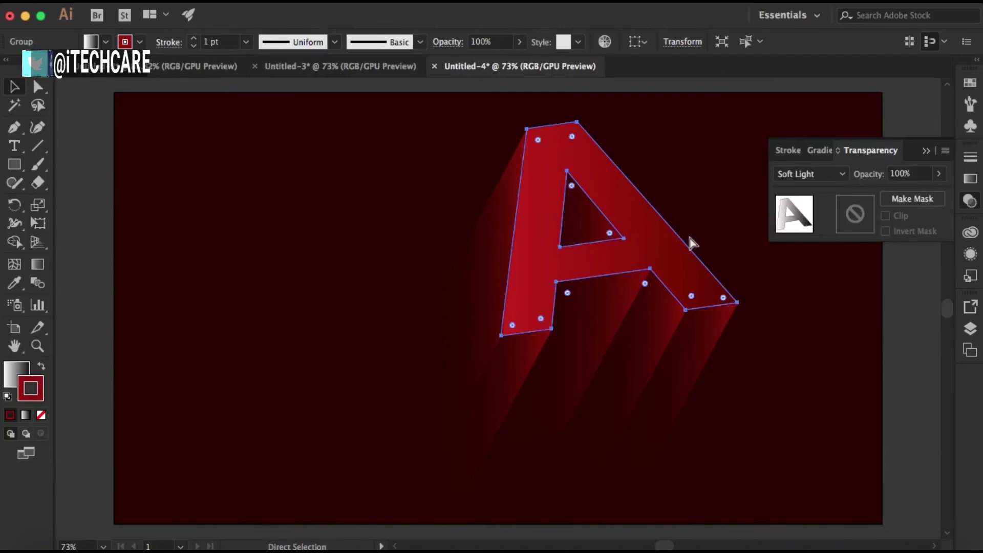
pyautogui.press('v')
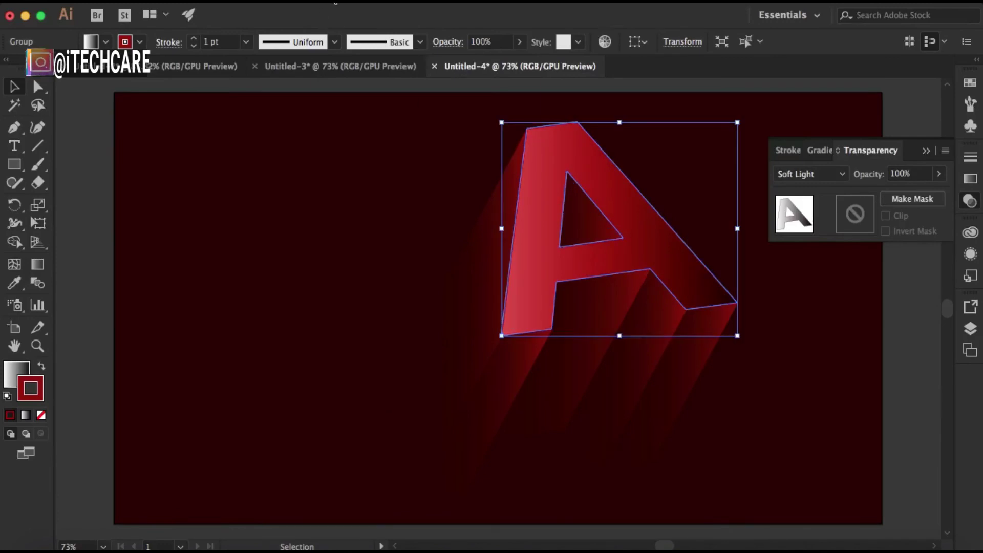
# - Apply a Gaussian Blur with a radius of 28.5 pixels to the duplicated gradient front face of the A
pyautogui.click(336, 2)
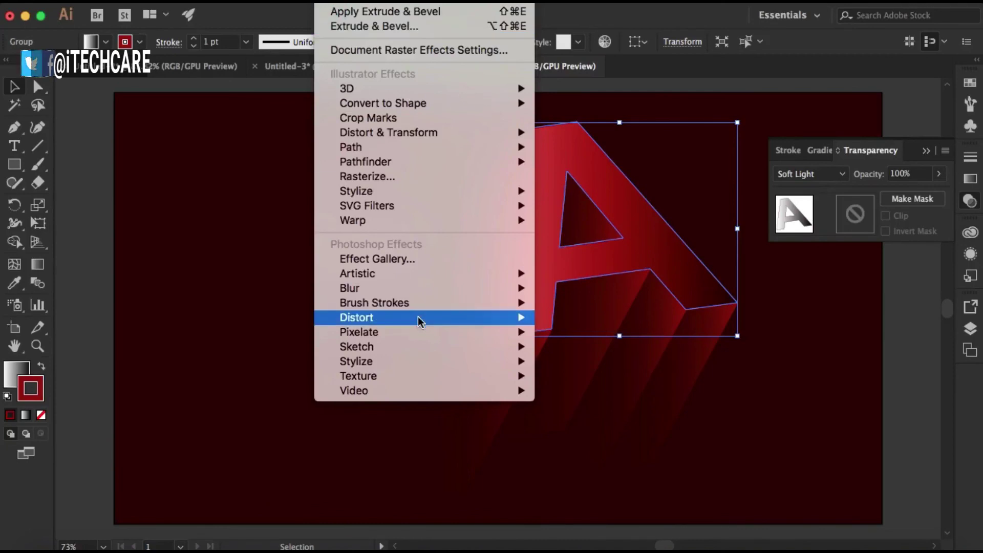
pyautogui.moveTo(420, 289)
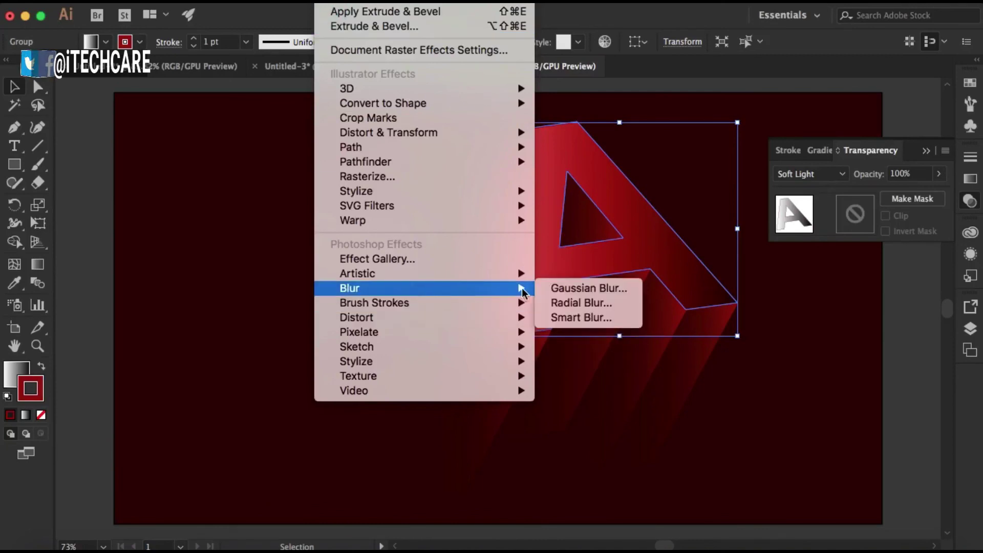
pyautogui.click(555, 289)
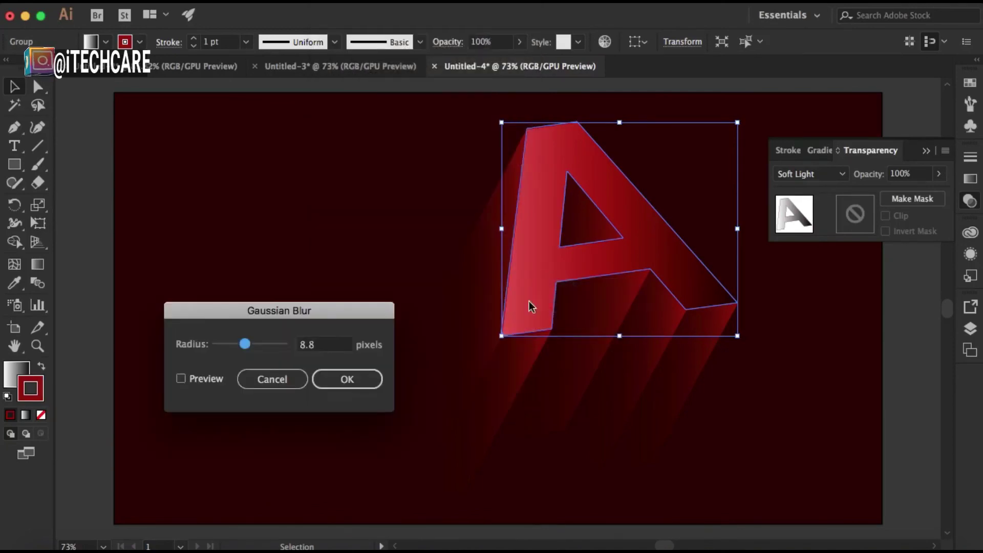
pyautogui.moveTo(256, 346); pyautogui.dragTo(302, 346)
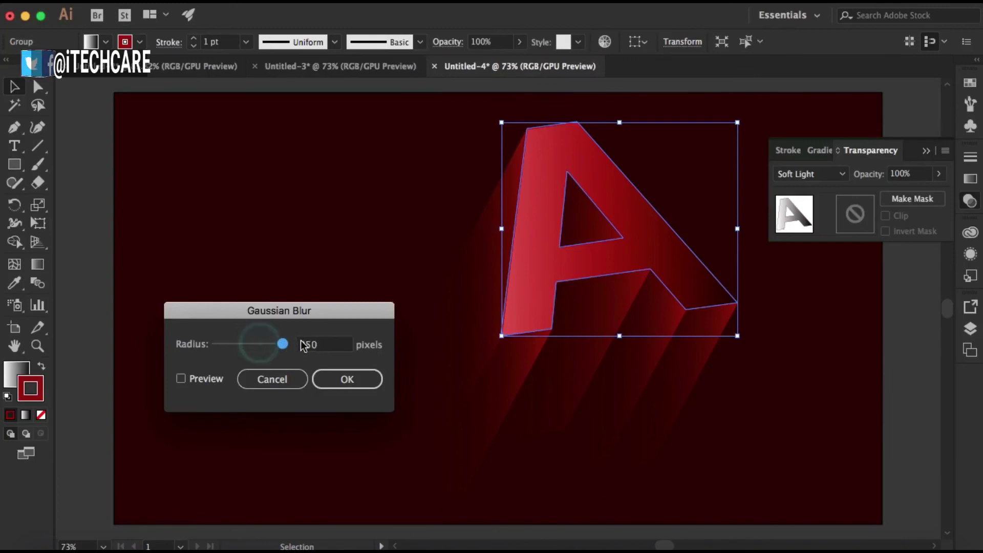
pyautogui.click(255, 344)
pyautogui.click(181, 378)
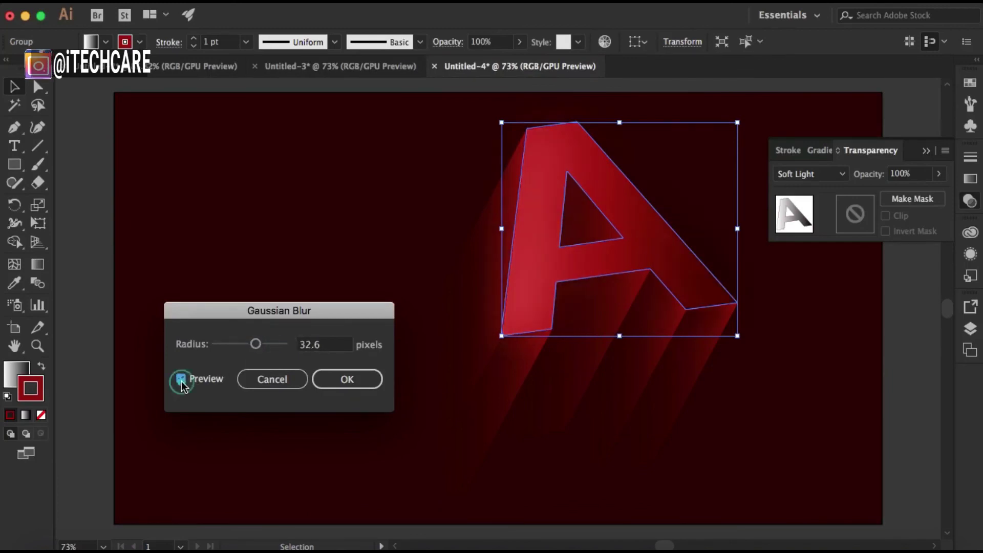
pyautogui.moveTo(262, 345)
pyautogui.mouseDown()
pyautogui.moveTo(287, 344)
pyautogui.moveTo(231, 347)
pyautogui.moveTo(256, 348)
pyautogui.mouseUp()
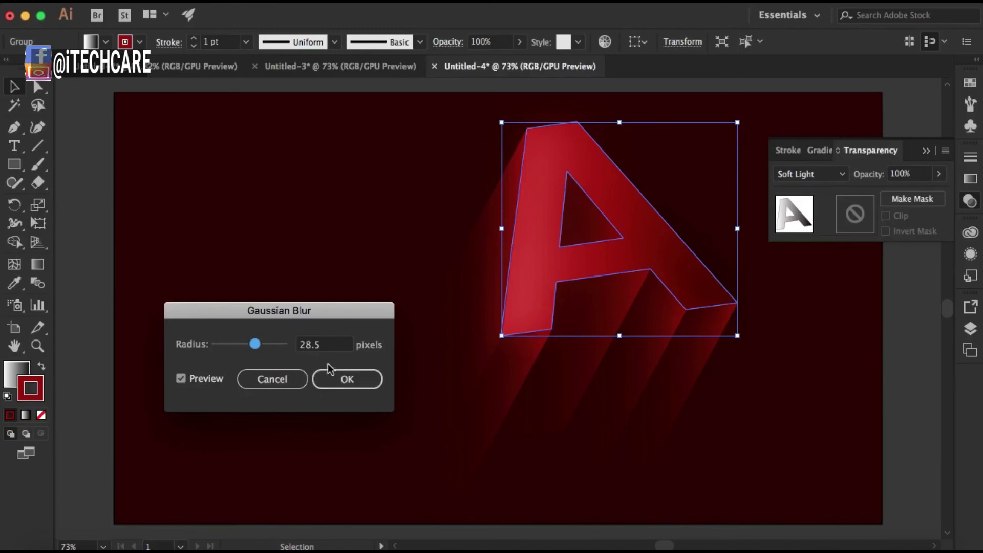
pyautogui.click(351, 380)
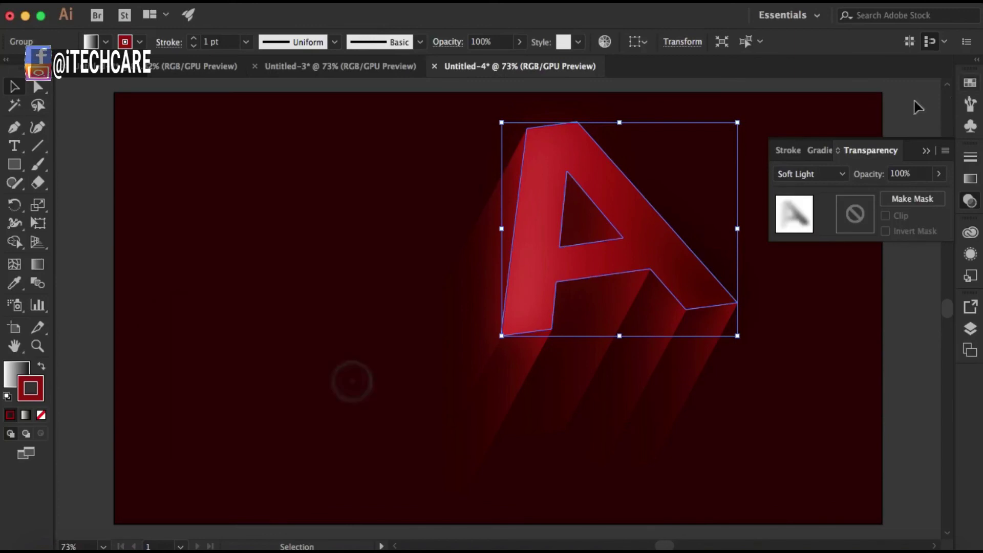
# - Set the blurred front-face copy's blending mode to Overlay and deselect the artwork
pyautogui.click(840, 177)
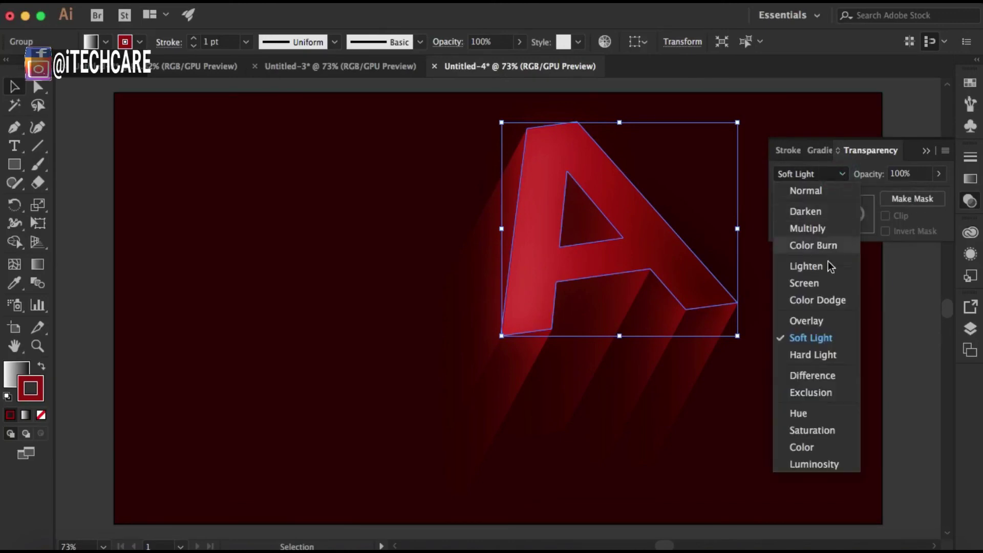
pyautogui.click(824, 320)
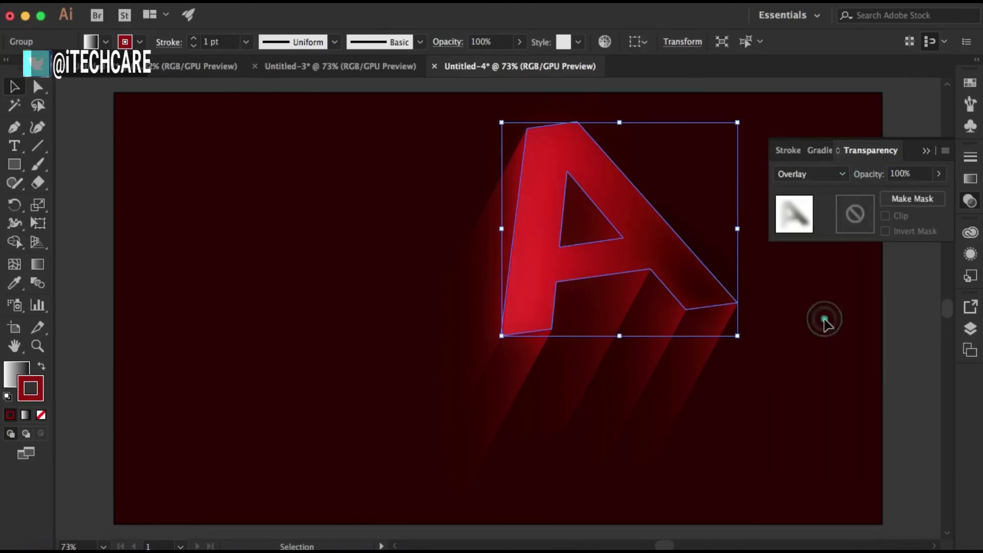
pyautogui.click(793, 346)
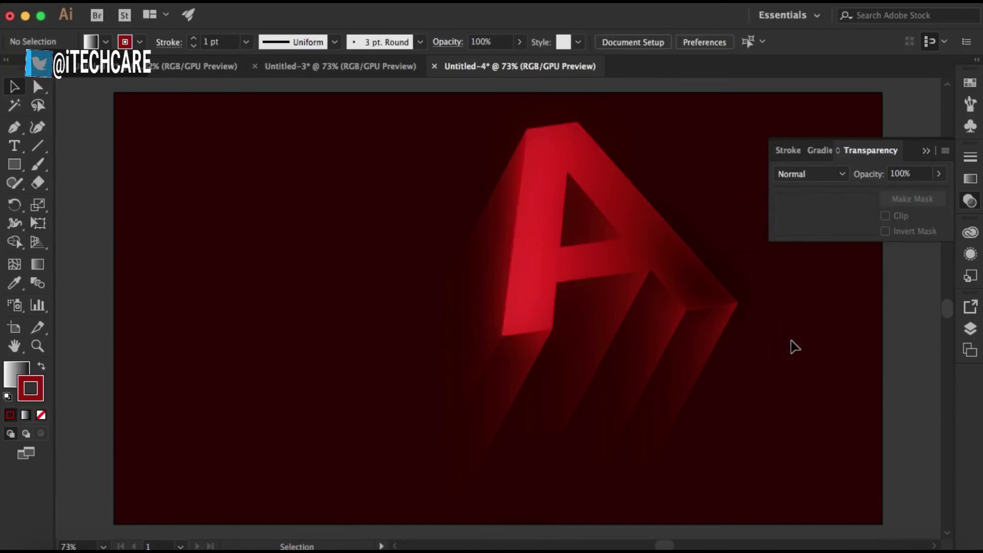